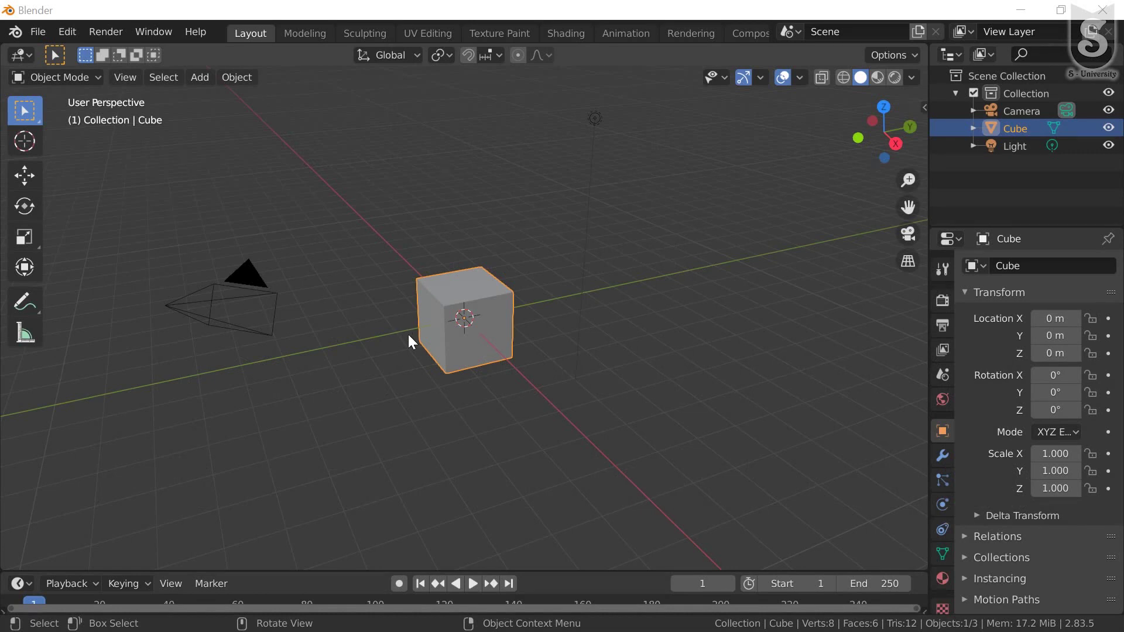
Orbit the viewport around the default cube
middle_click_drag(408, 335, 515, 328)
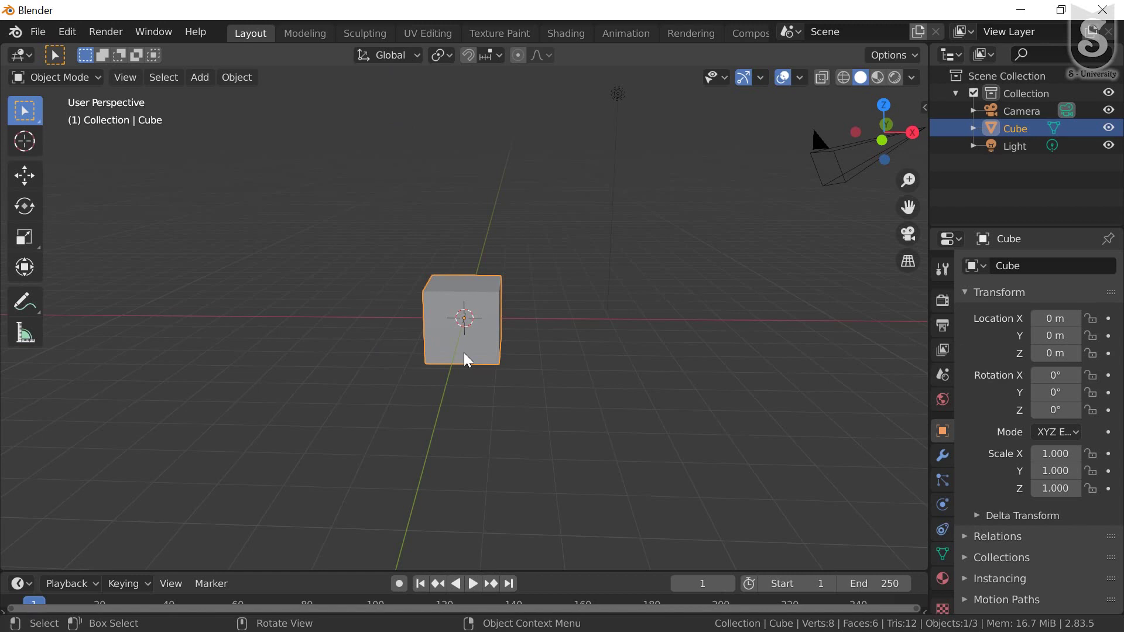
Delete the default cube, add a Grease Pencil Monkey at the origin, and zoom in on it
key("x")
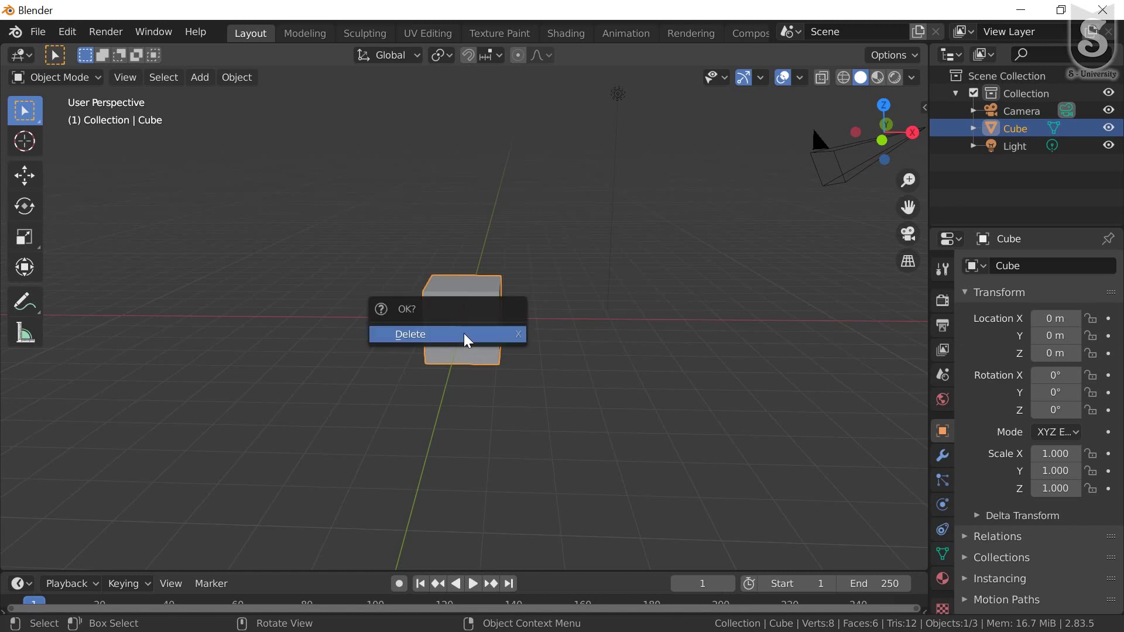
left_click(466, 338)
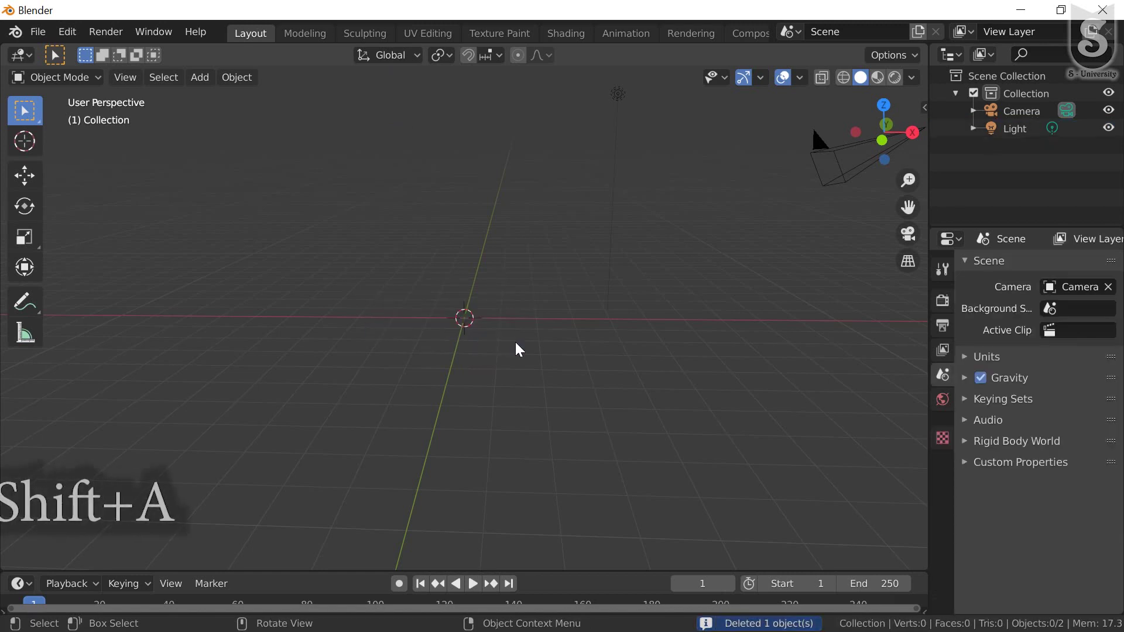
key("shift+a")
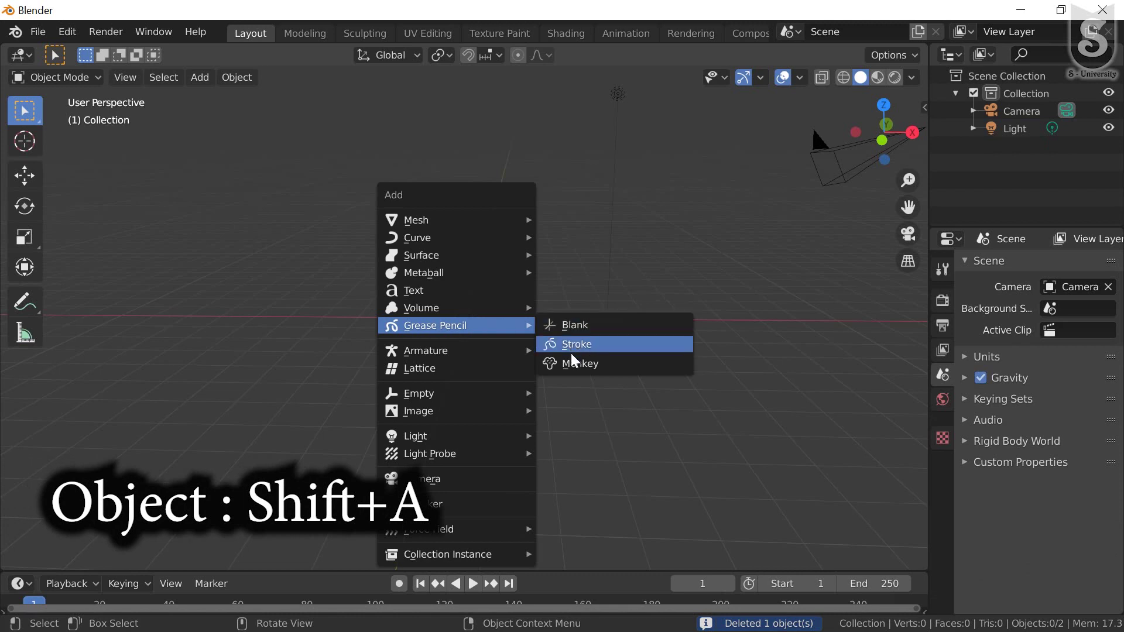
left_click(580, 366)
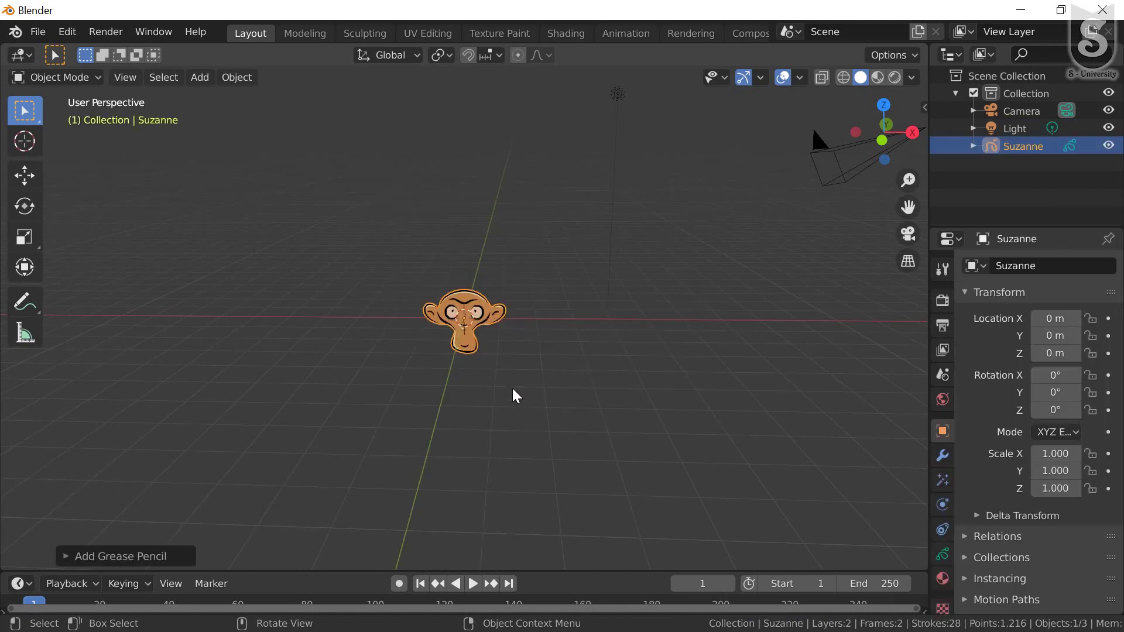
scroll(459, 302, "up", 4)
scroll(466, 322, "up", 4)
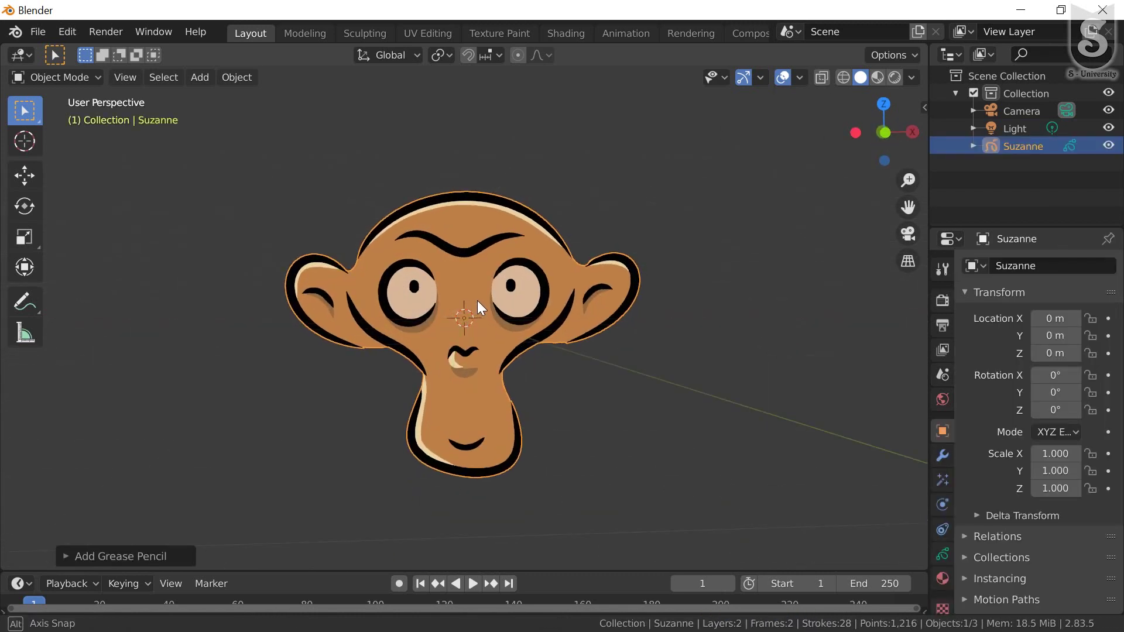
scroll(476, 300, "down", 3)
scroll(476, 301, "up", 2)
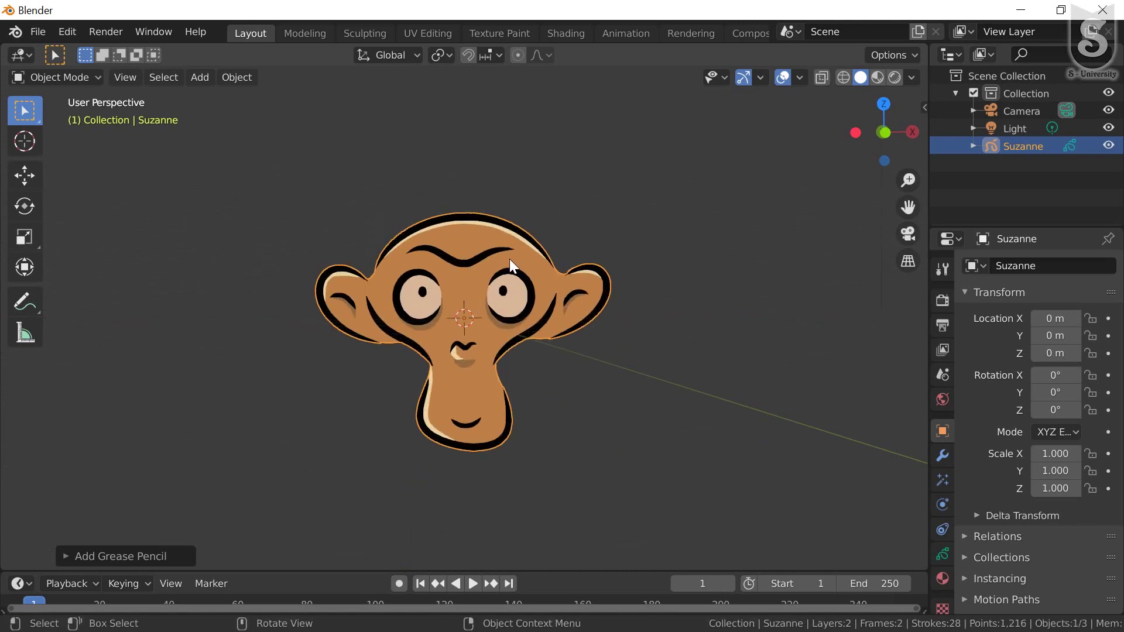
Add a Build modifier to Suzanne from the Modifier properties
left_click(946, 452)
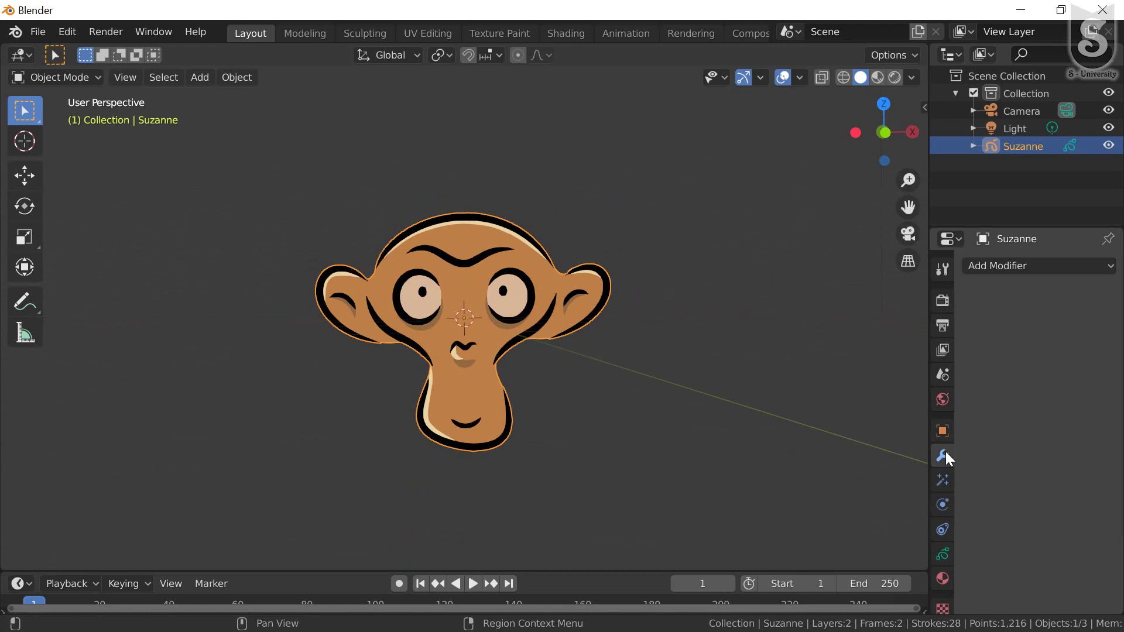
left_click(1013, 269)
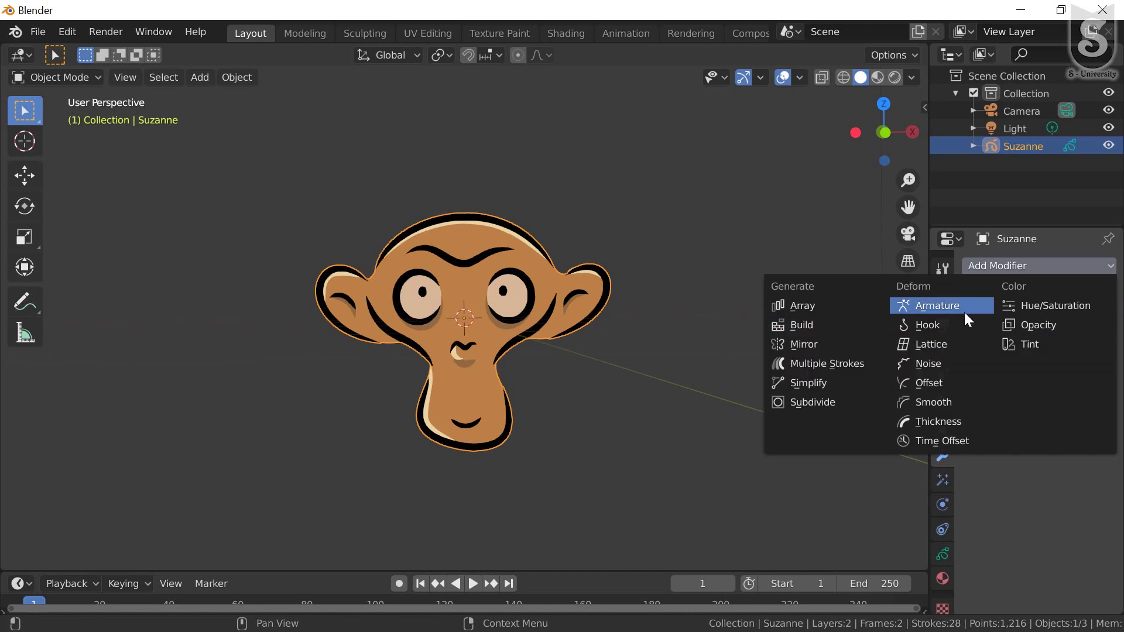
left_click(818, 323)
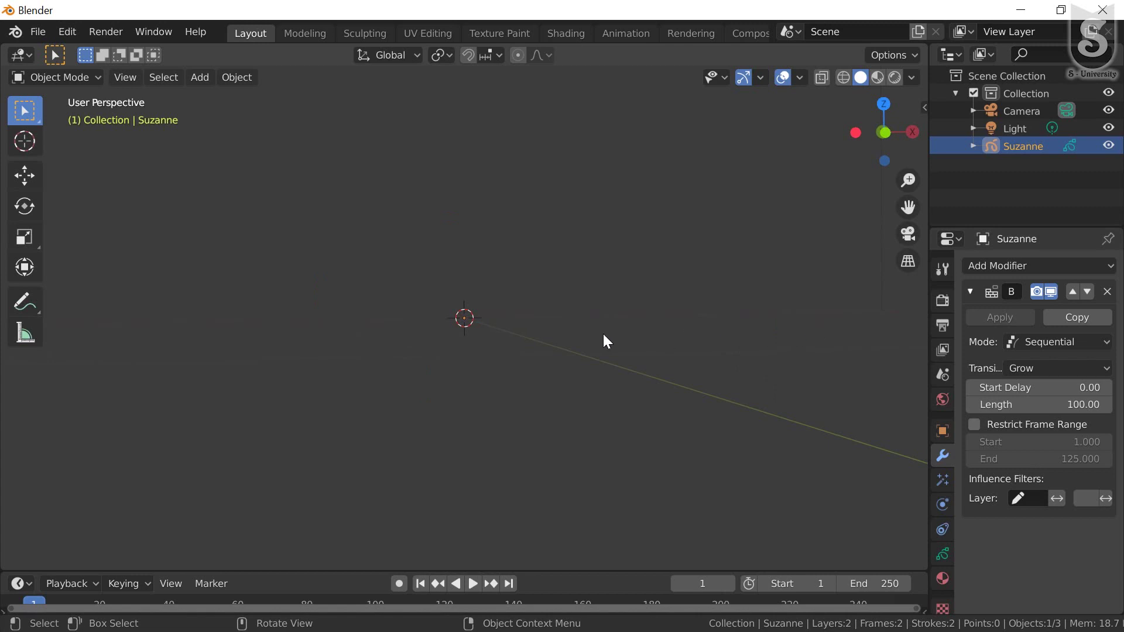
Raise the Build Start Delay to 0.47 and play the animation once
middle_click_drag(568, 336, 602, 341)
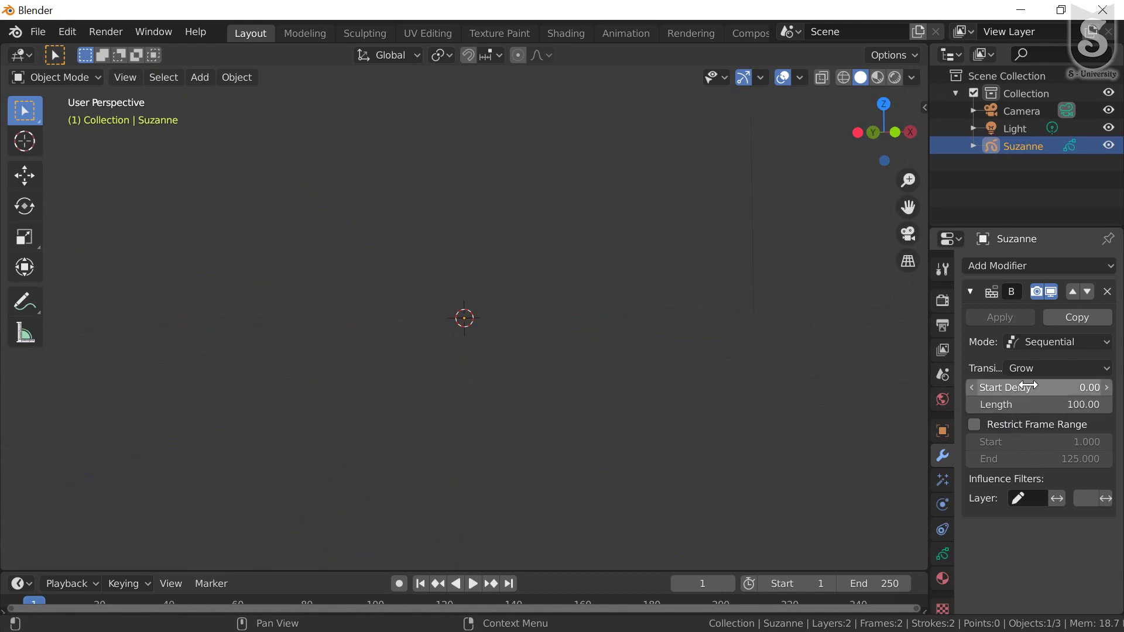
mouse_move(1019, 379)
left_mouse_down()
mouse_move(1033, 380)
mouse_move(956, 381)
left_mouse_up()
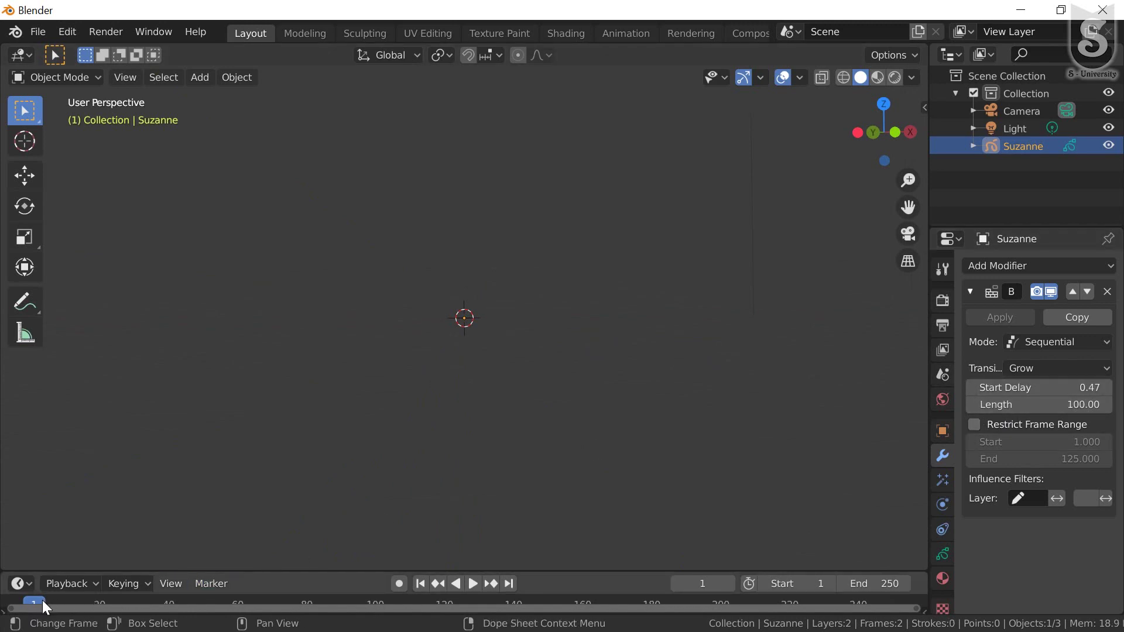
key("space")
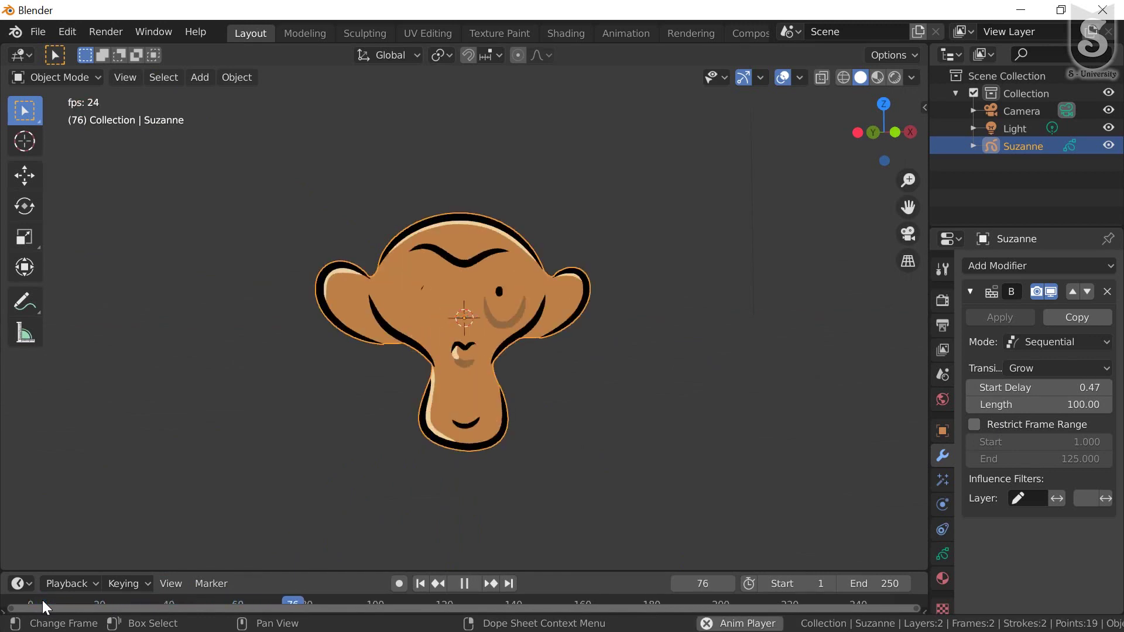
key("space")
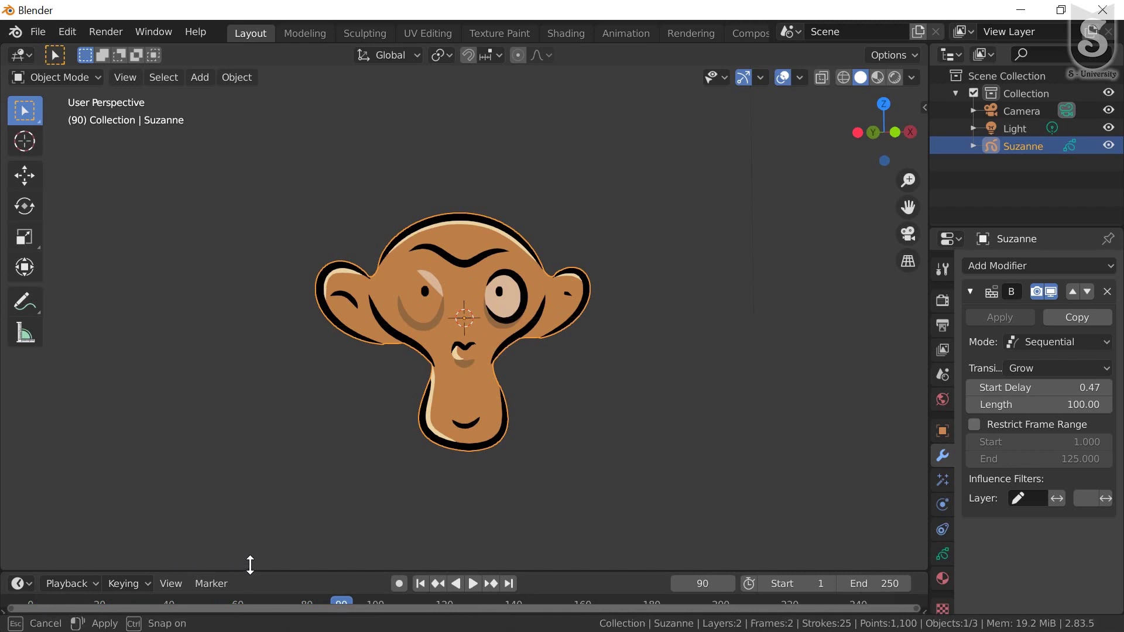
Enlarge the timeline, replay from frame 0, and scrub through the build
left_click_drag(250, 565, 279, 480)
left_click(6, 513)
key("space")
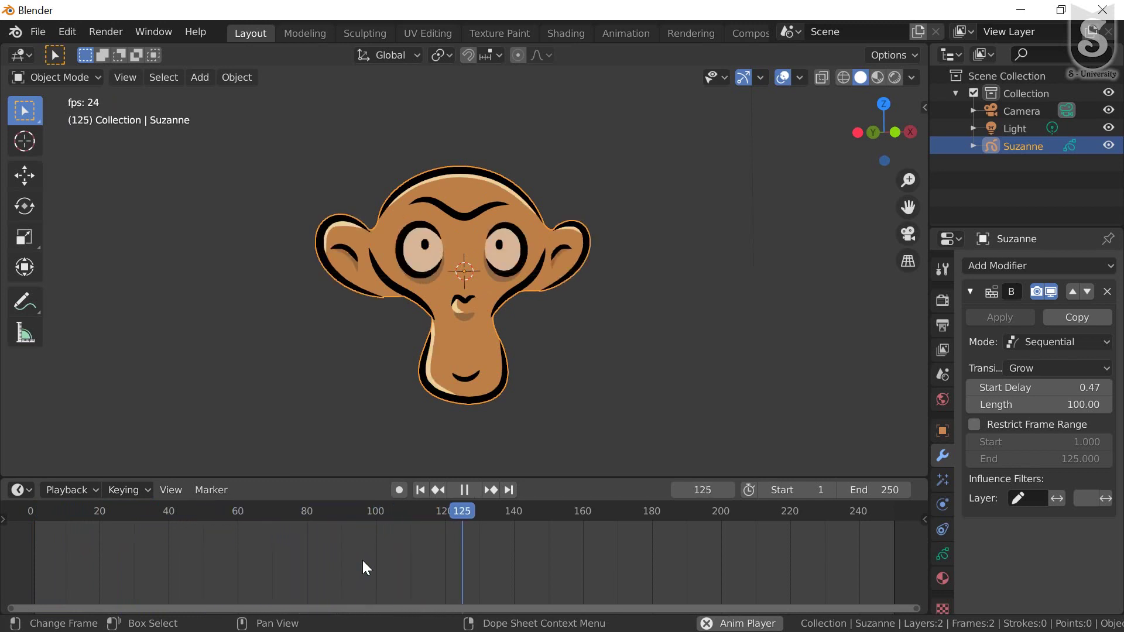
mouse_move(532, 522)
left_mouse_down()
mouse_move(410, 521)
mouse_move(377, 536)
mouse_move(73, 533)
mouse_move(391, 532)
left_mouse_up()
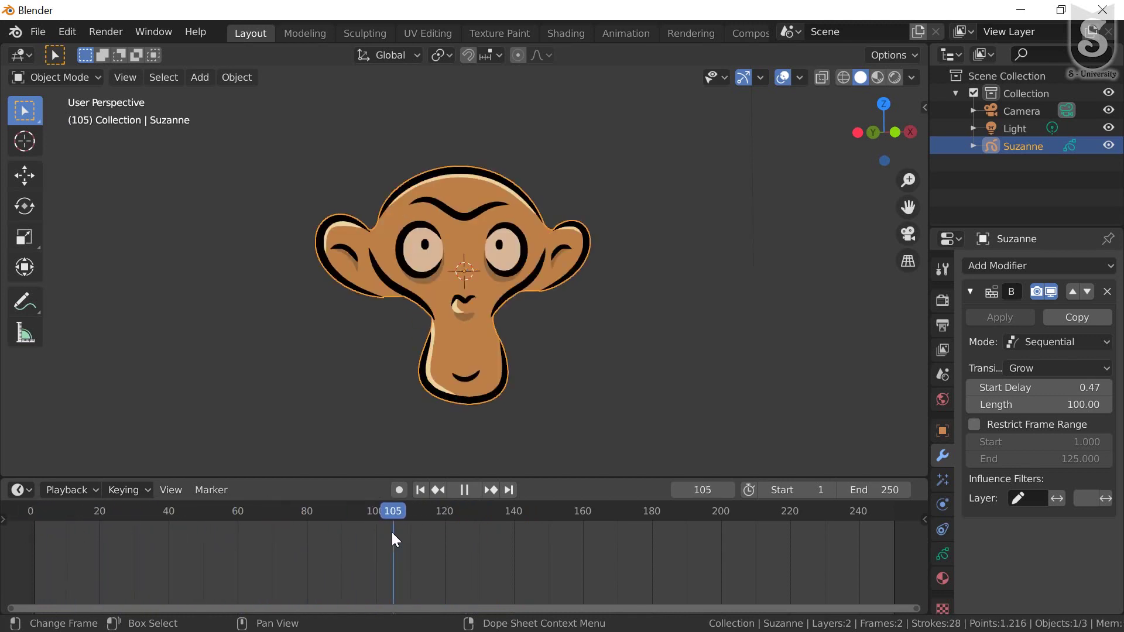
Set the Build Length to 40
key("space")
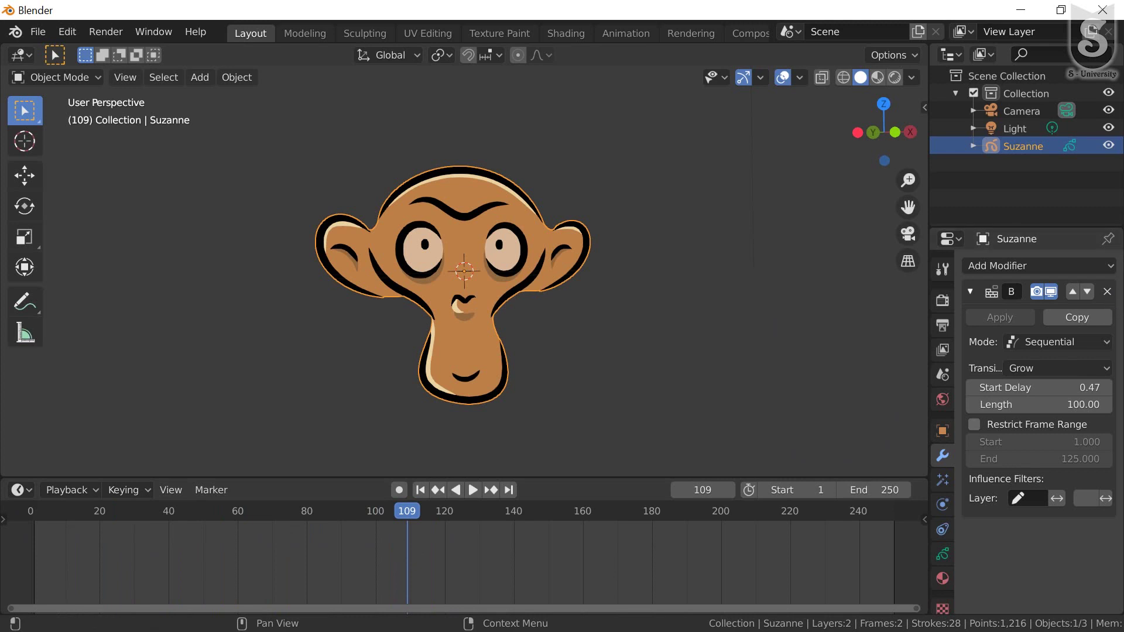
left_click_drag(1022, 403, 1013, 404)
double_click(1012, 404)
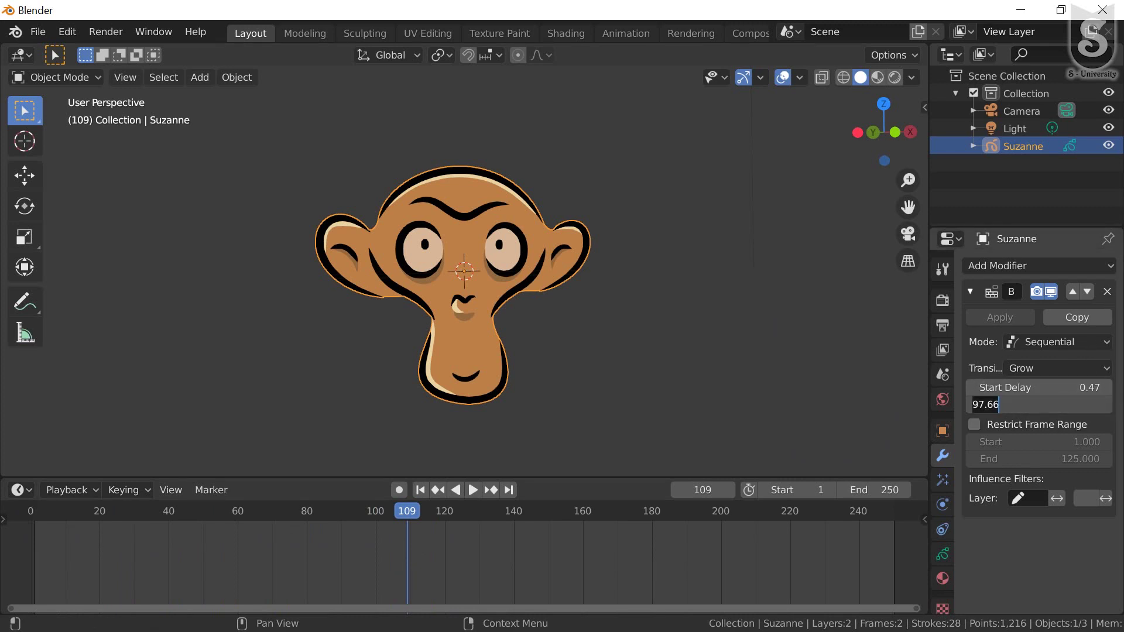
type("40")
key("Return")
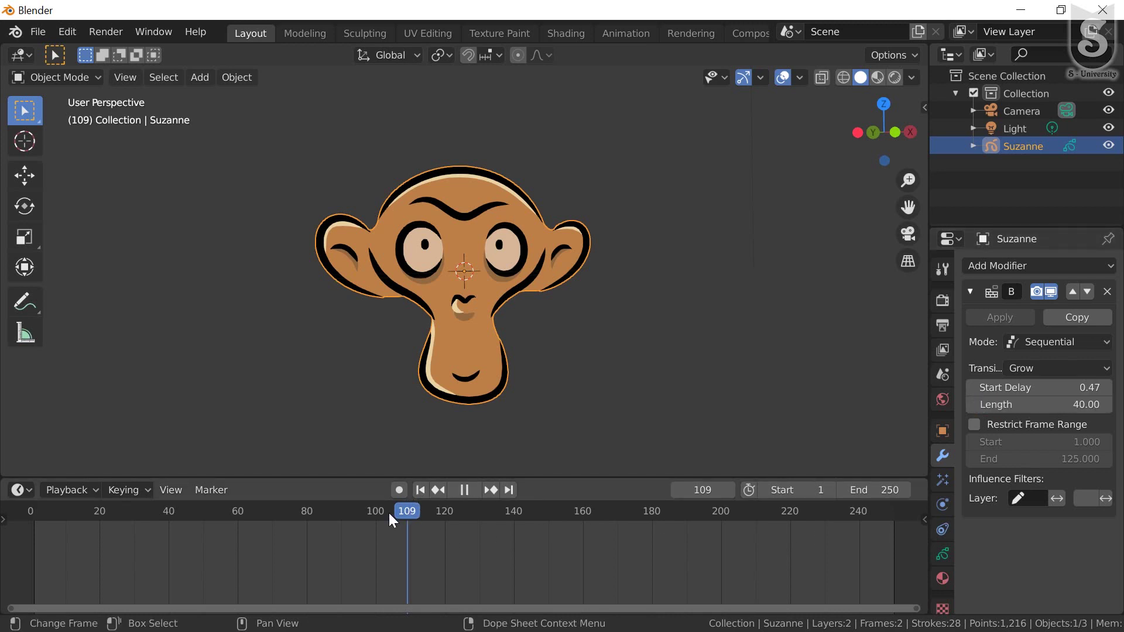
Replay the faster build from frame 0, then enable Restrict Frame Range (1–125)
left_click_drag(388, 511, 22, 494)
key("space")
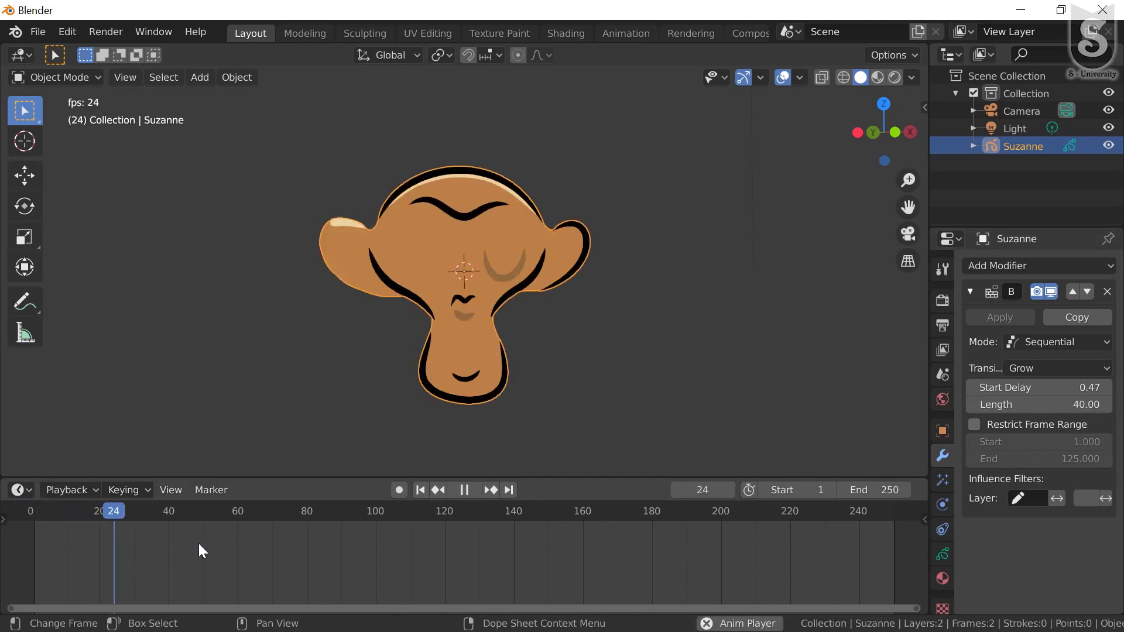
key("space")
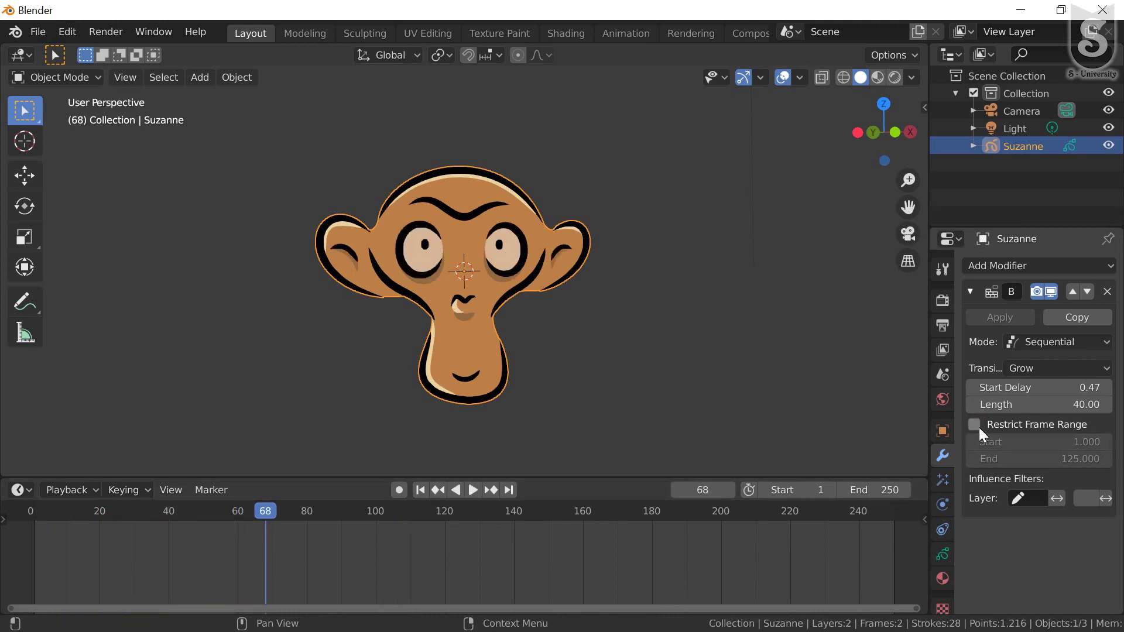
left_click(972, 423)
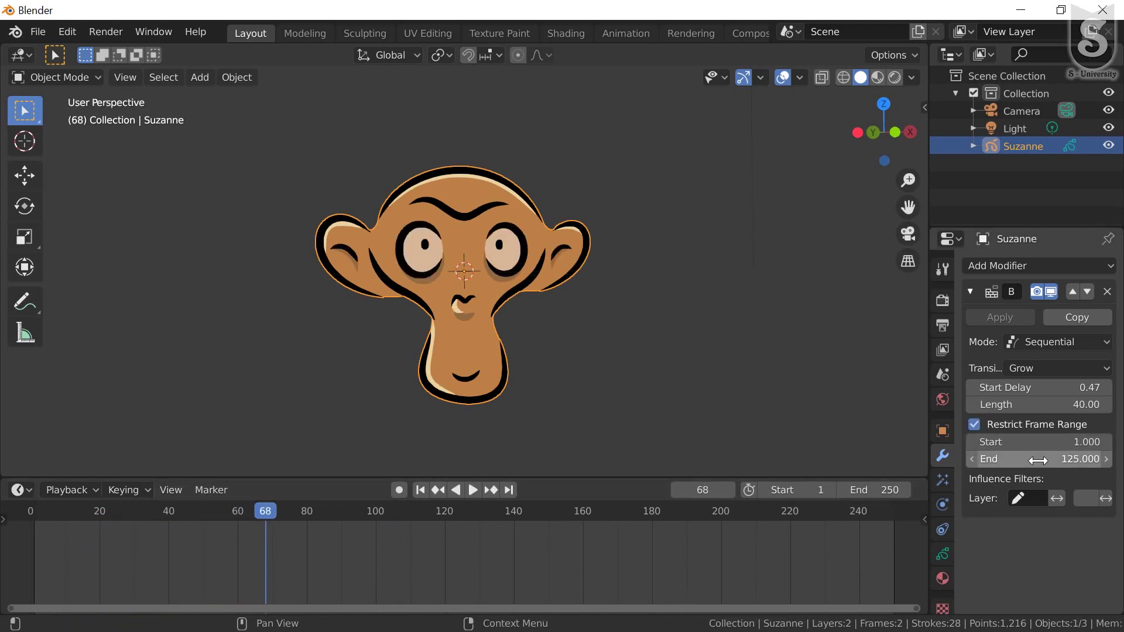
Turn off Restrict Frame Range, remove the Build modifier, and add Multiple Strokes
left_click(983, 424)
left_click(1108, 292)
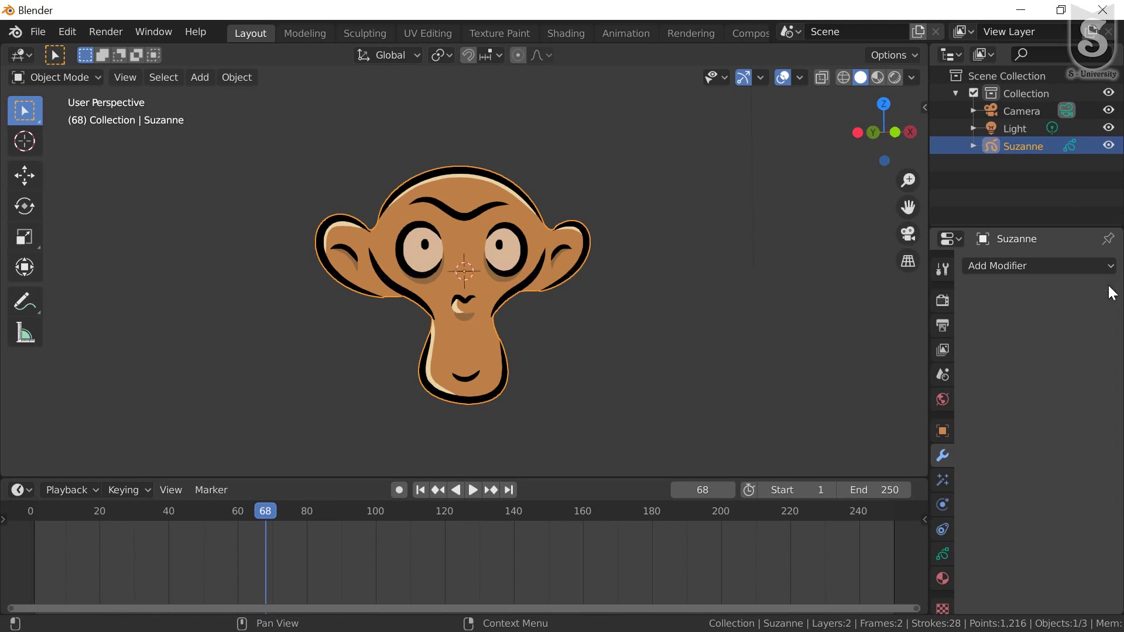
left_click(1080, 264)
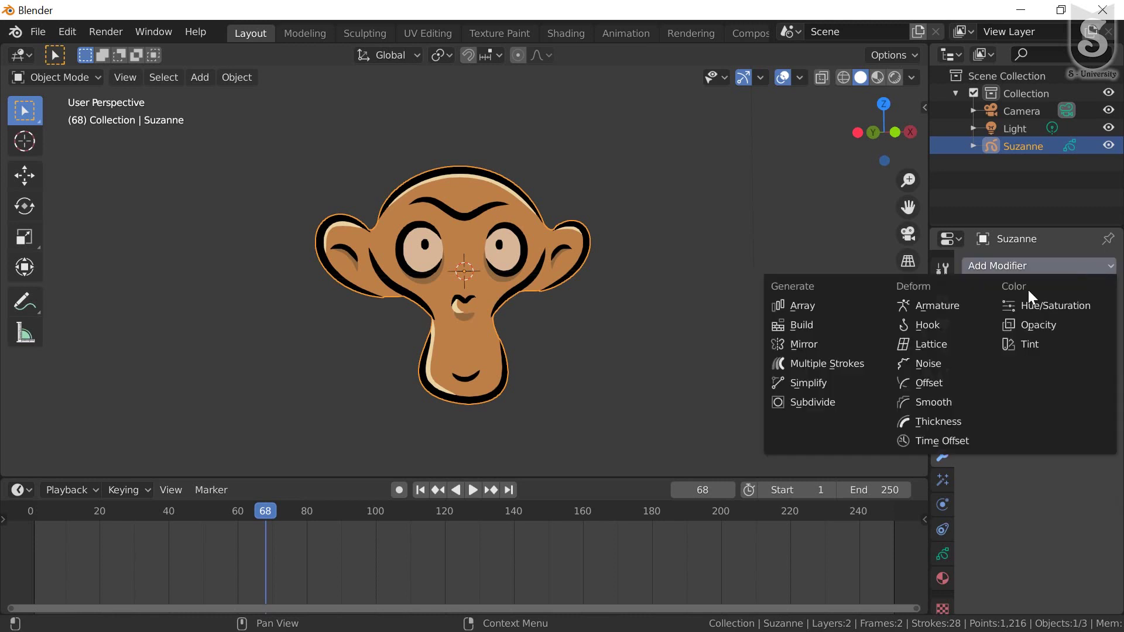
left_click(838, 364)
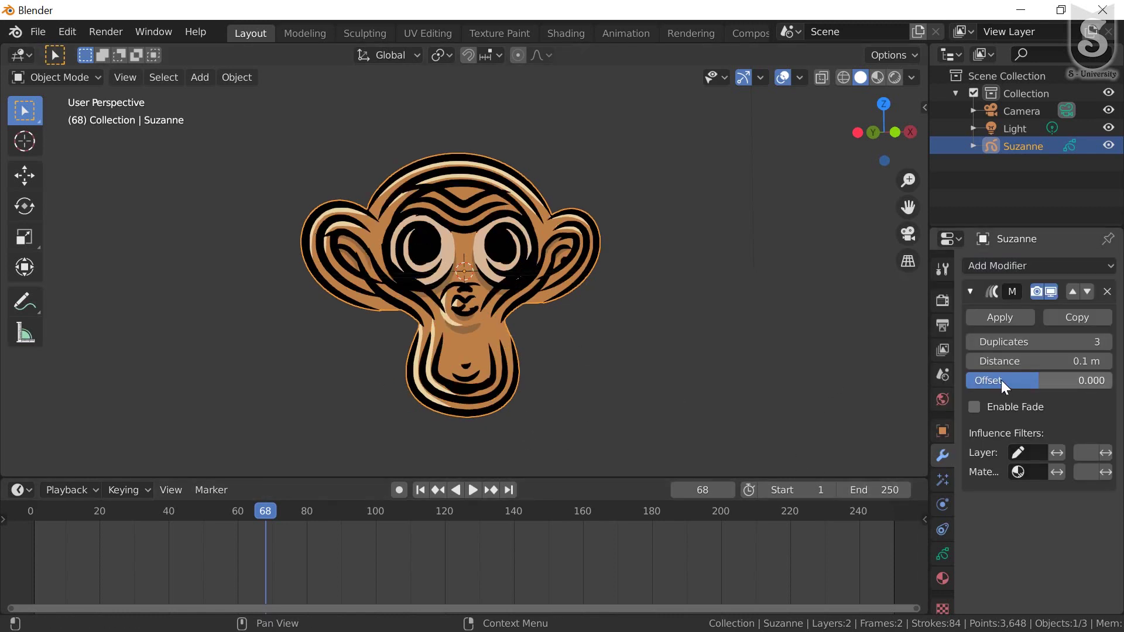
Set the Multiple Strokes Offset to -0.754 and keyframe it at frame 0
mouse_move(1001, 381)
left_mouse_down()
mouse_move(1067, 380)
mouse_move(984, 380)
left_mouse_up()
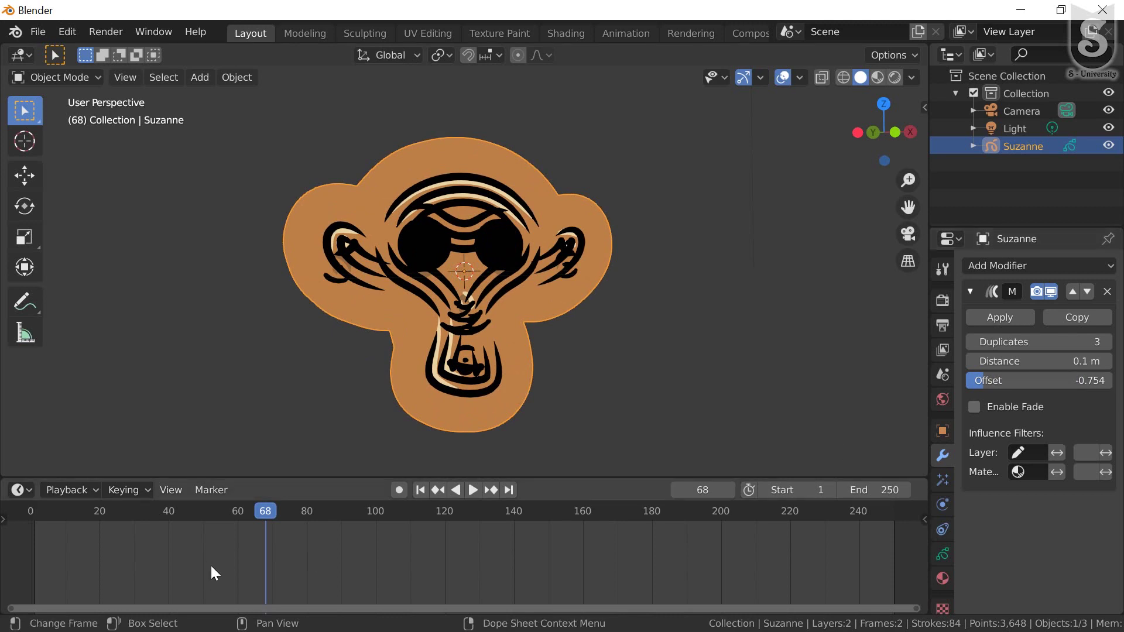
left_click_drag(271, 511, 26, 536)
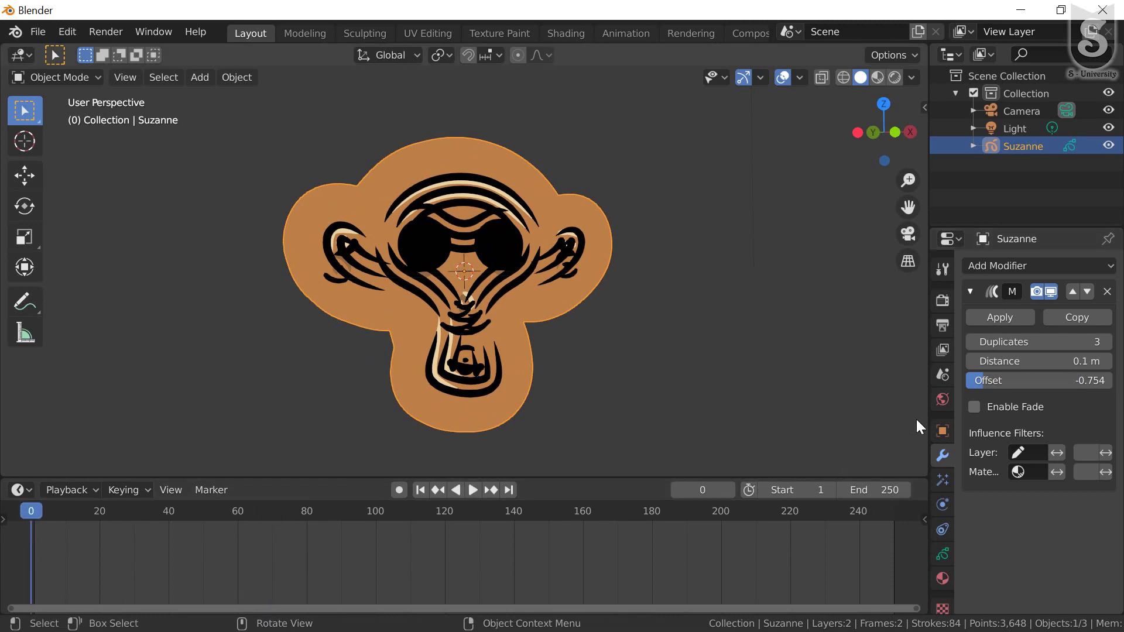
double_click(991, 382)
key("Escape")
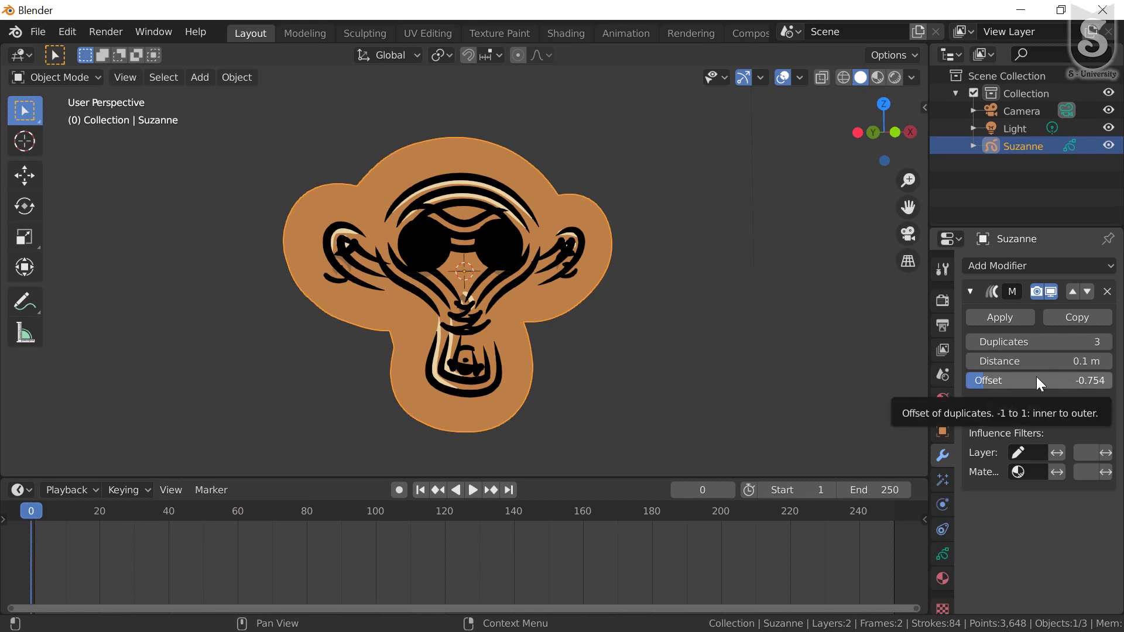
key("i")
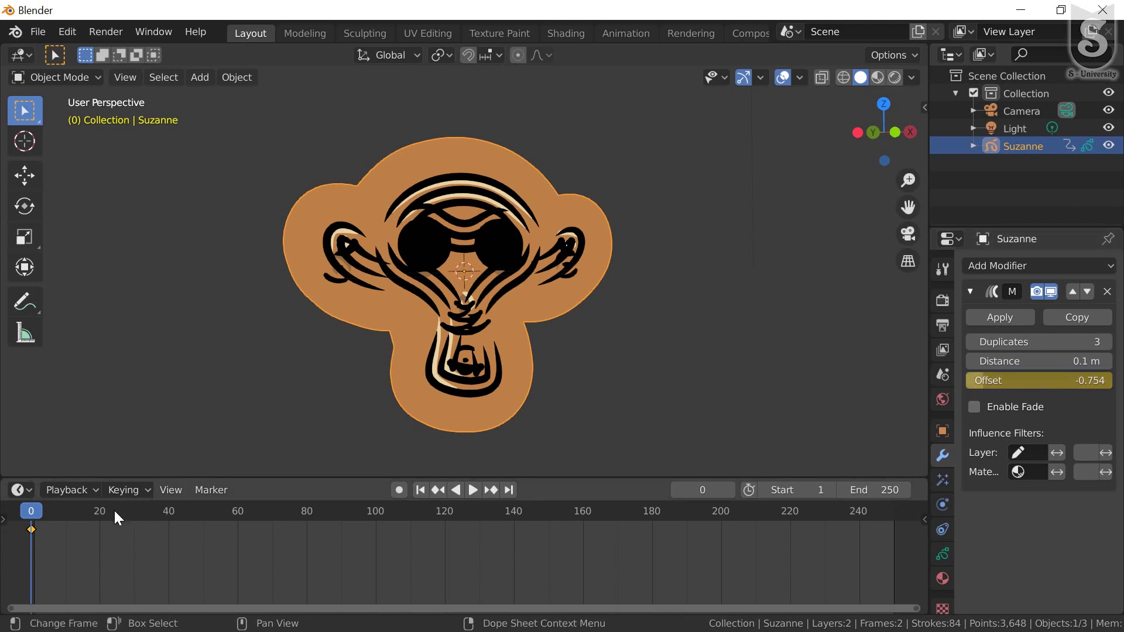
Keyframe the Multiple Strokes Offset at 0.881 on frame 40
mouse_move(34, 511)
left_mouse_down()
mouse_move(201, 516)
mouse_move(170, 514)
left_mouse_up()
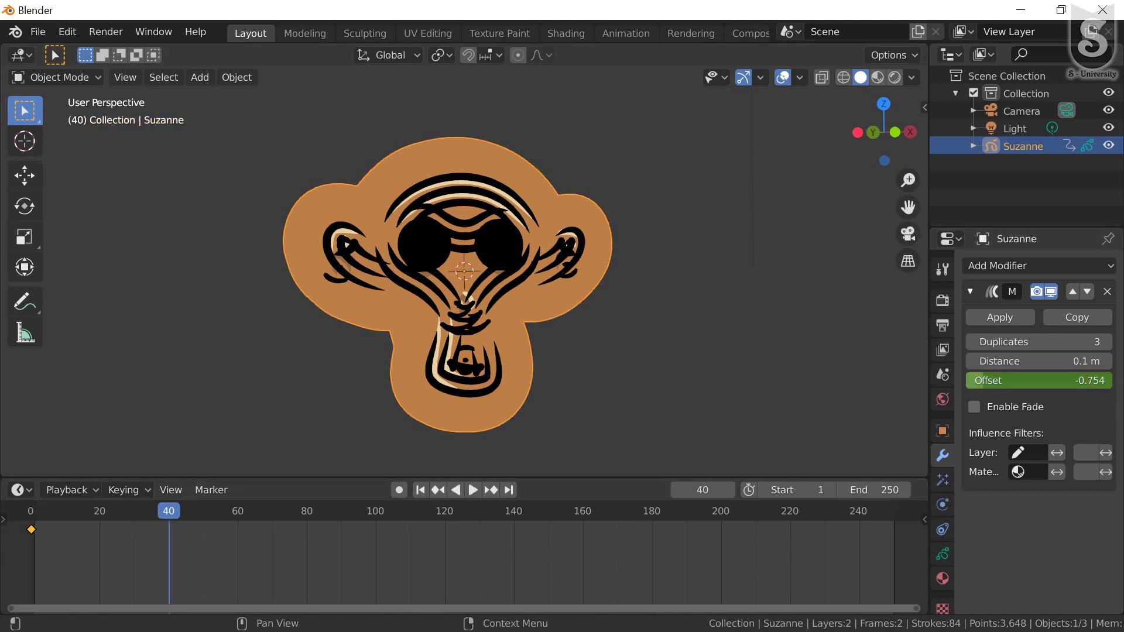
left_click_drag(991, 381, 1048, 381)
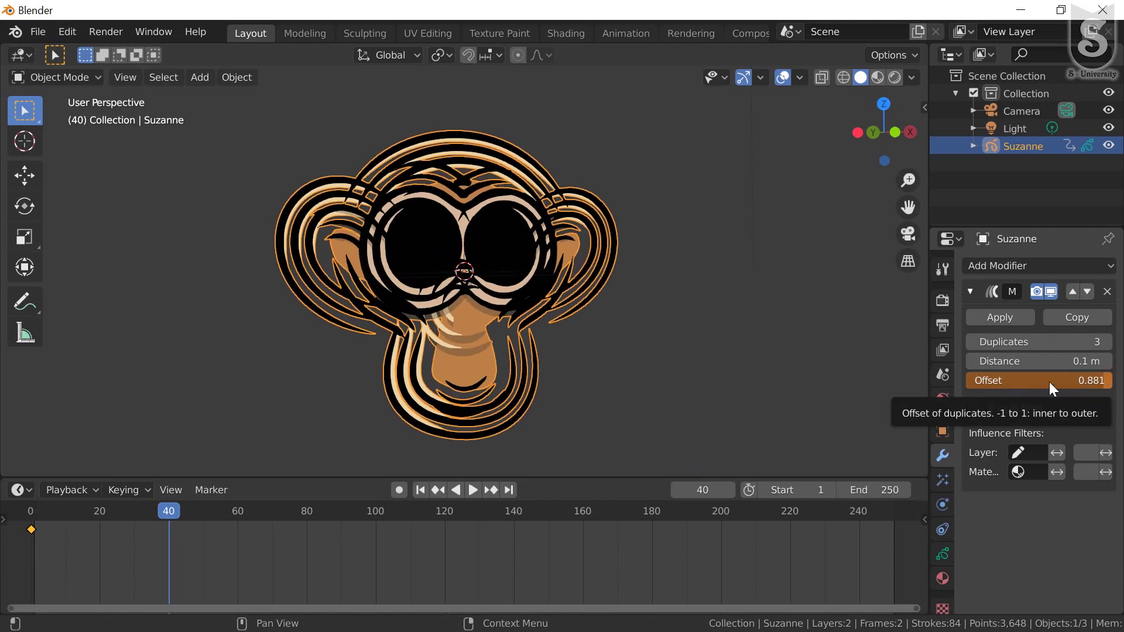
key("i")
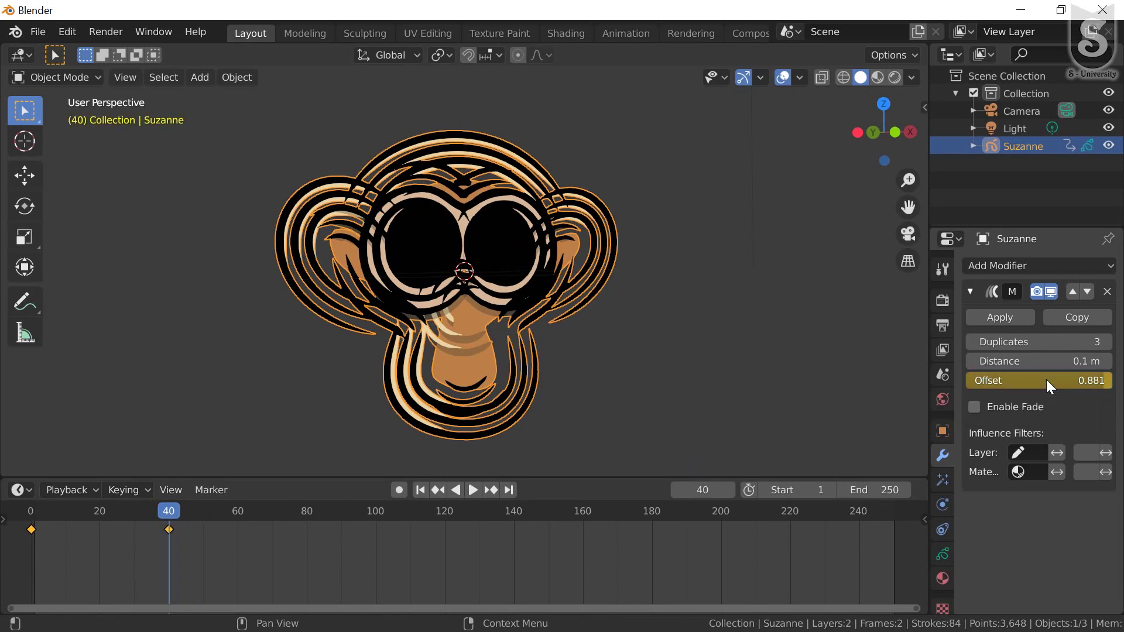
Preview the offset animation, adjust Offset to -0.349, then delete the Multiple Strokes modifier
left_click_drag(172, 509, 5, 523)
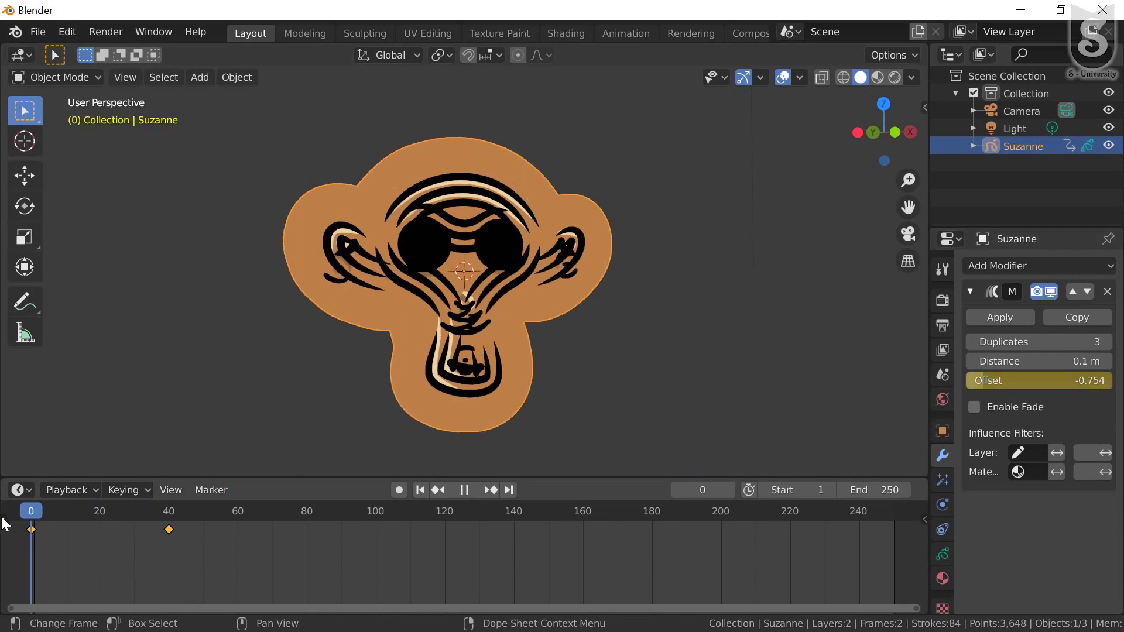
key("Right")
key("Right")
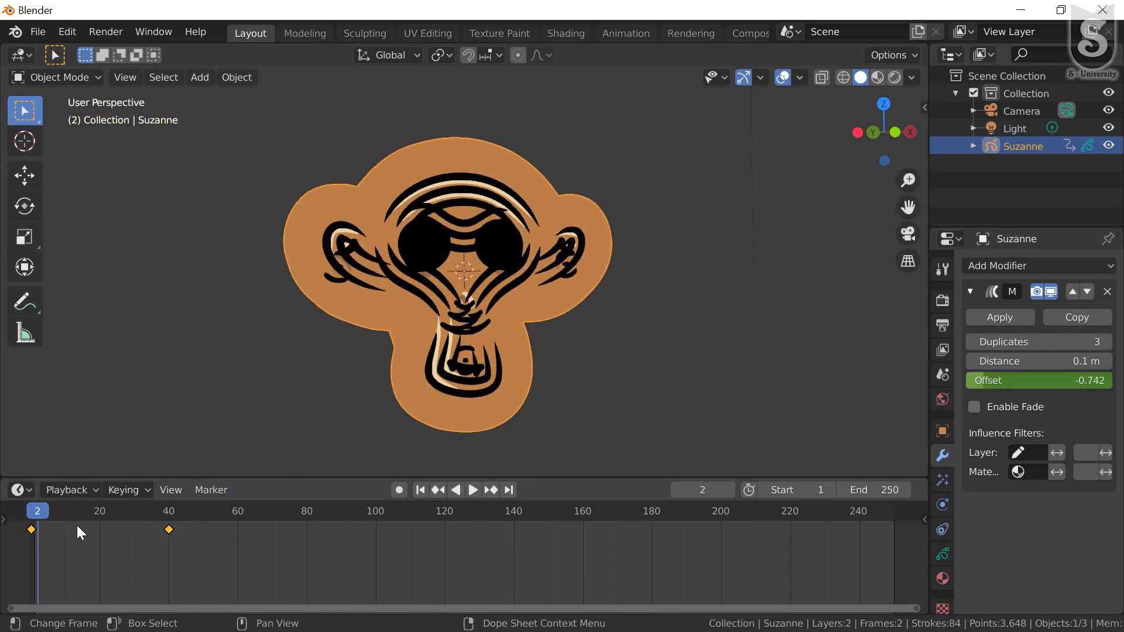
key("space")
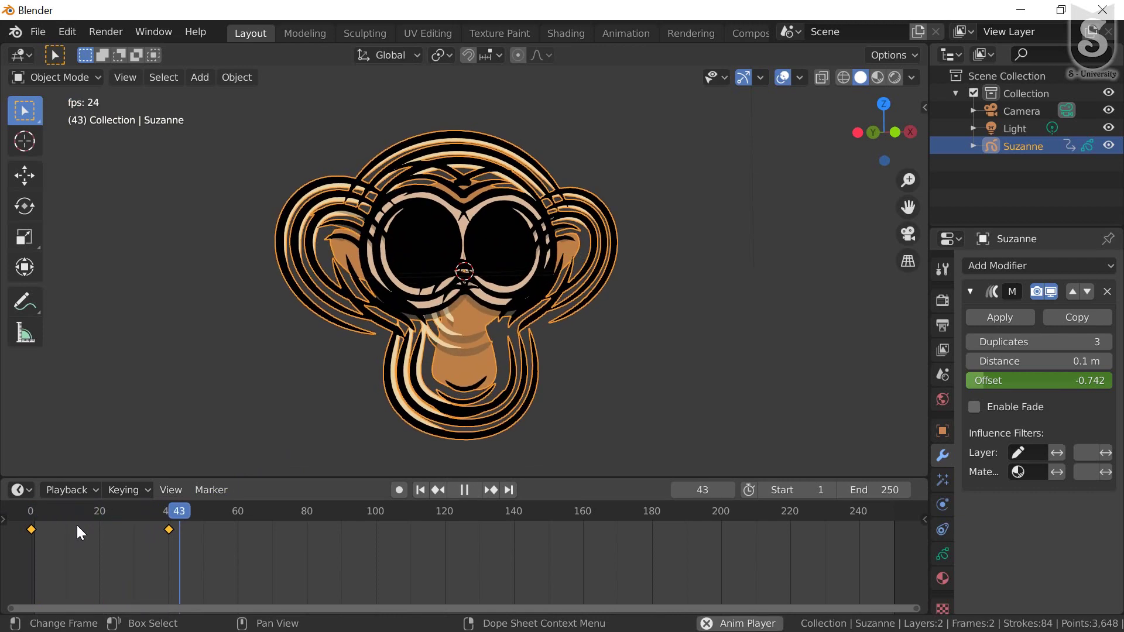
key("space")
key("space")
key("space")
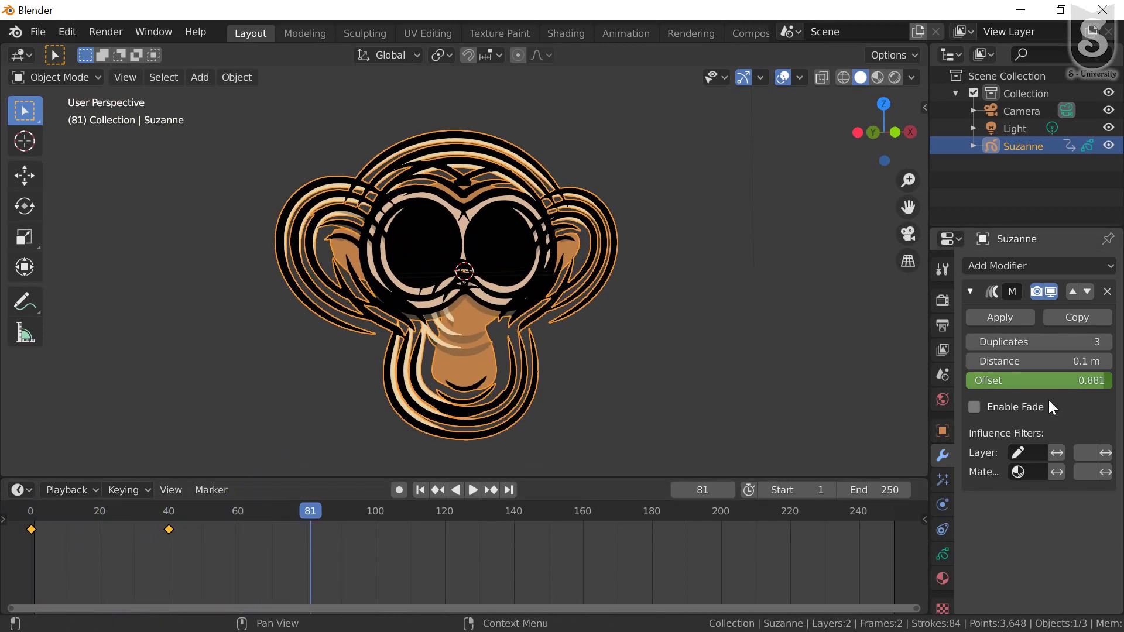
mouse_move(1051, 379)
left_mouse_down()
mouse_move(1025, 379)
mouse_move(1072, 352)
mouse_move(1083, 361)
mouse_move(1060, 342)
mouse_move(1024, 342)
left_mouse_up()
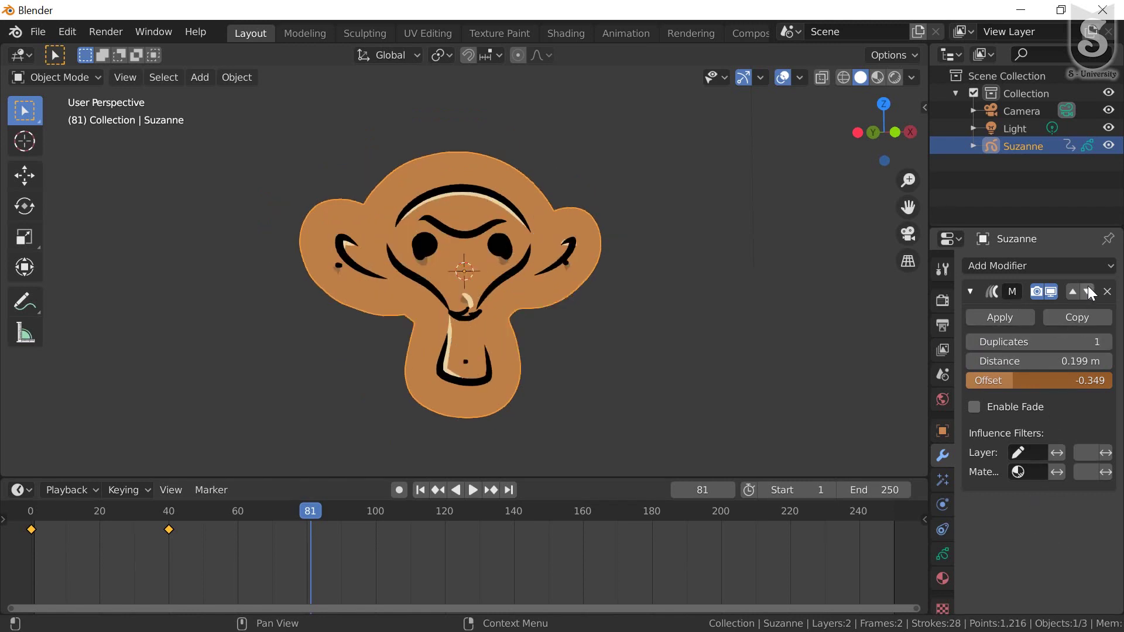
left_click(1107, 291)
left_click(1086, 270)
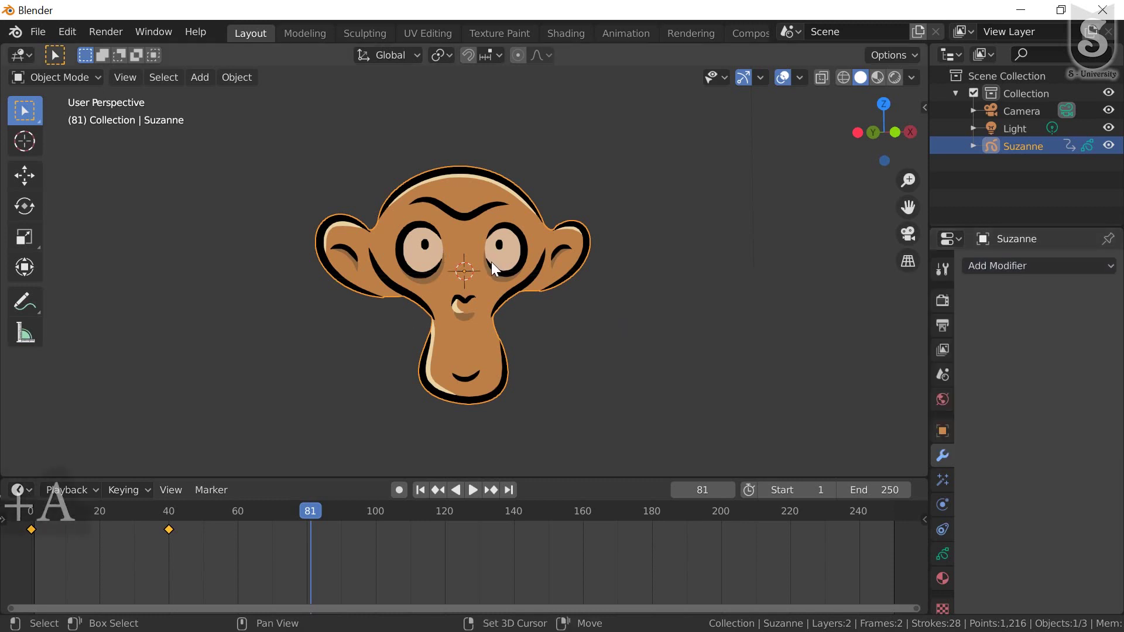
Add a single-bone armature and move it down over Suzanne's nose and chin
key("shift+a")
mouse_move(444, 287)
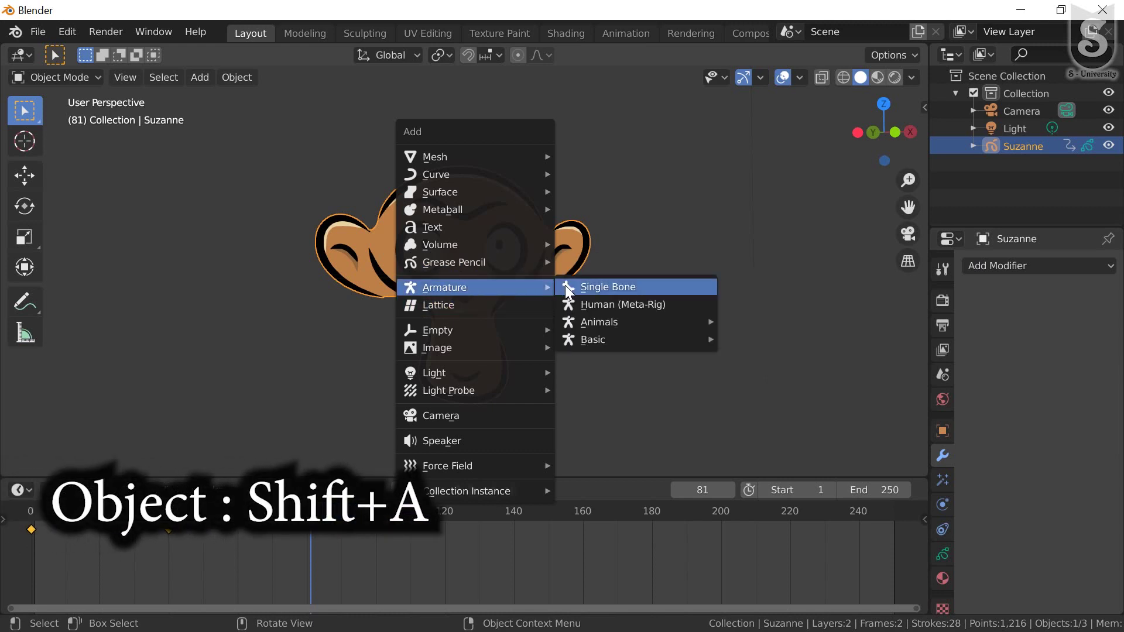
left_click(612, 286)
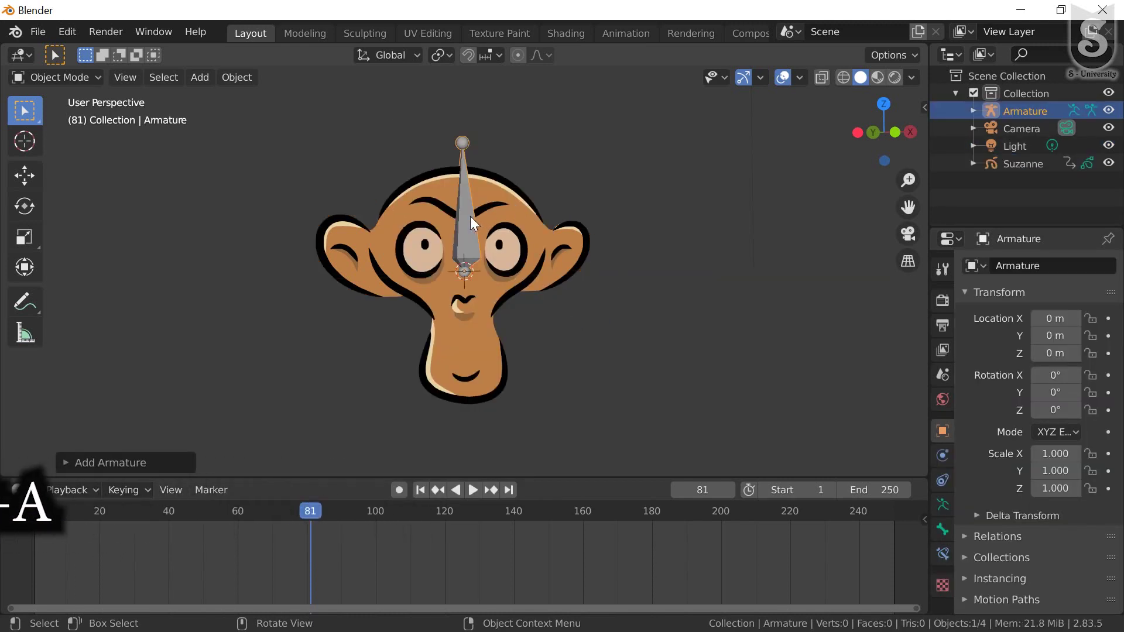
key("g")
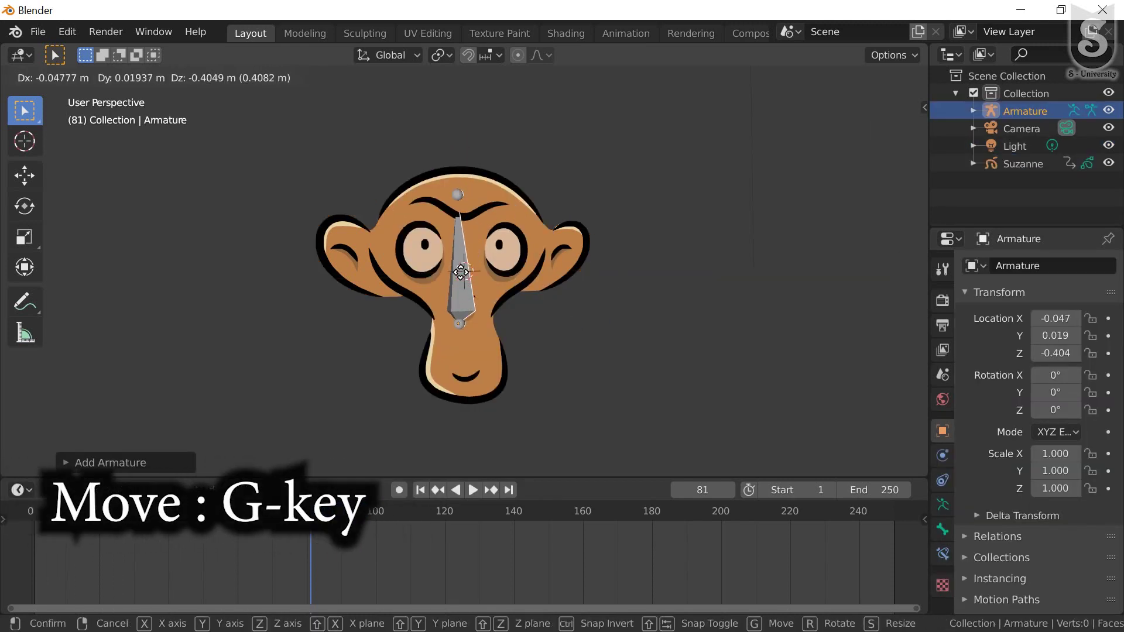
left_click(466, 344)
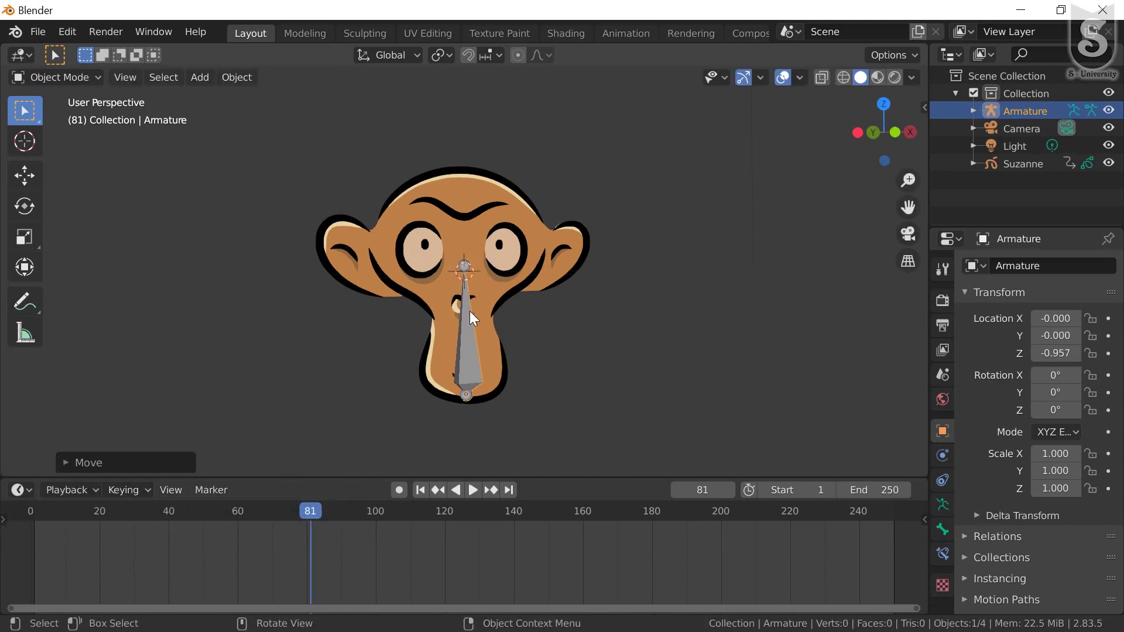
Inspect Suzanne's right-eye stroke points in Edit Mode, then return her to Object Mode
left_click(470, 312)
left_click(82, 76)
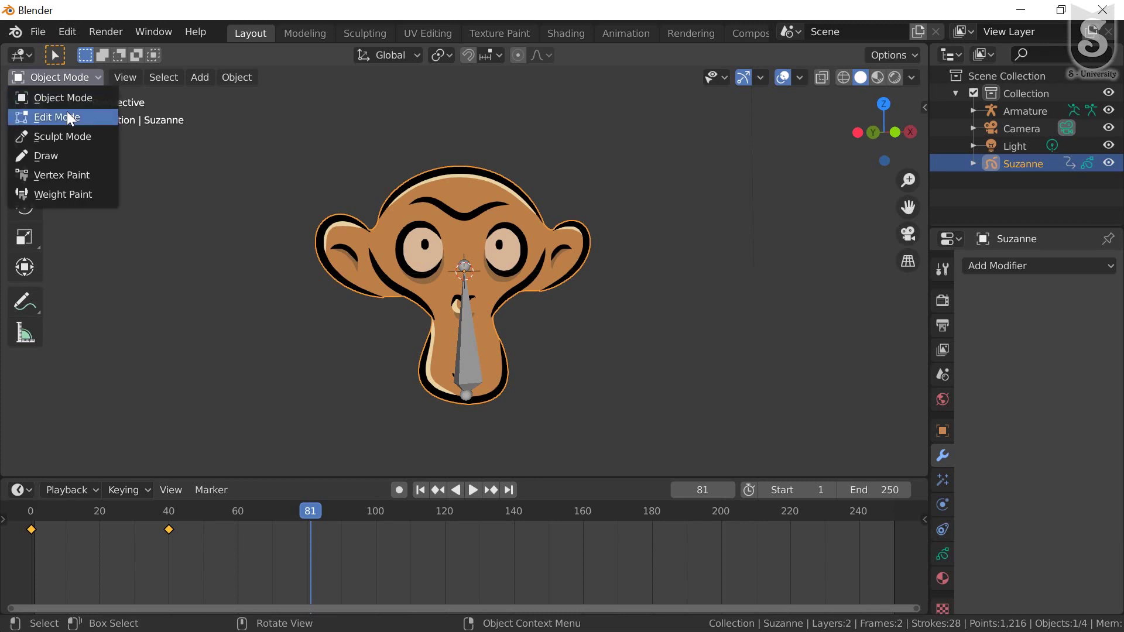
left_click(66, 115)
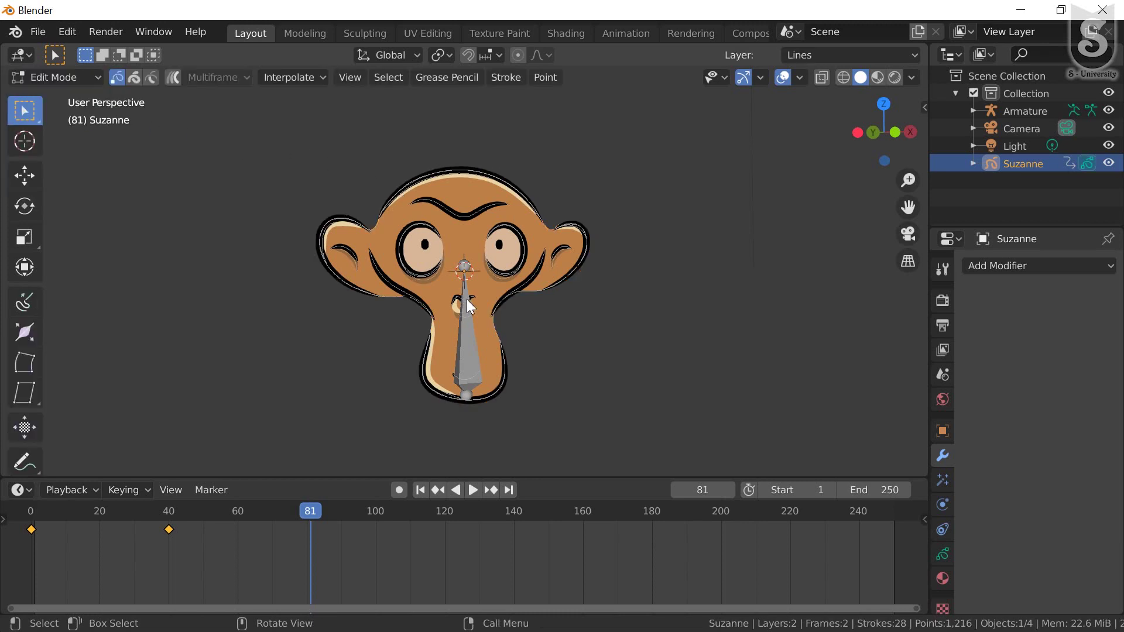
left_click(465, 264)
left_click(199, 115)
left_click(65, 100)
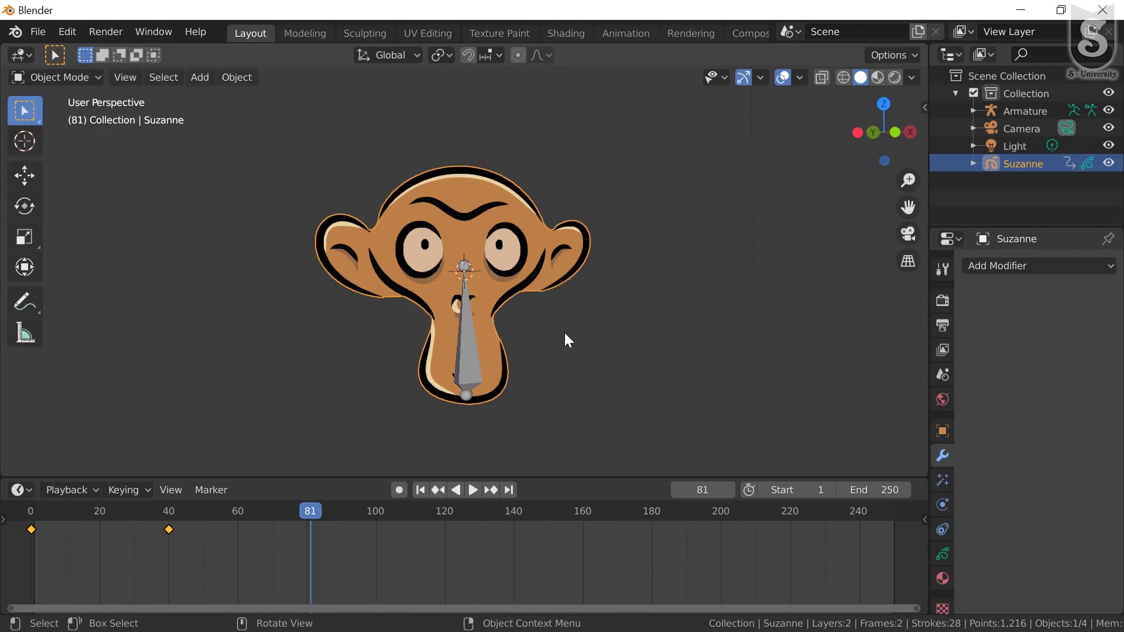
In armature Edit Mode, extrude two bones toward the right eye and right ear
left_click(463, 372)
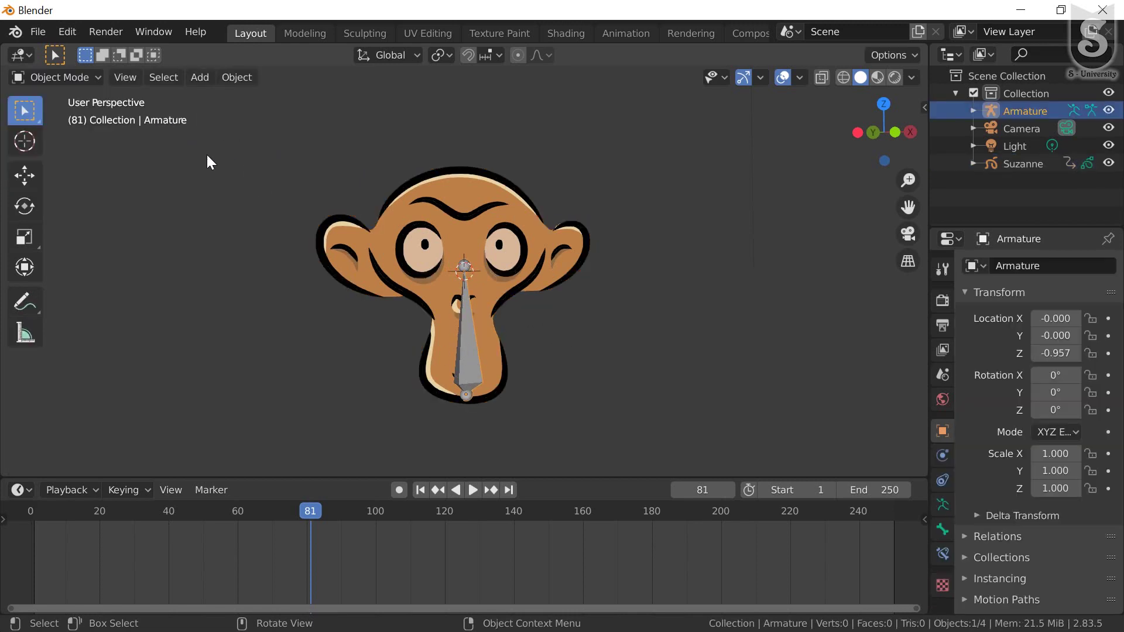
left_click(82, 82)
left_click(67, 117)
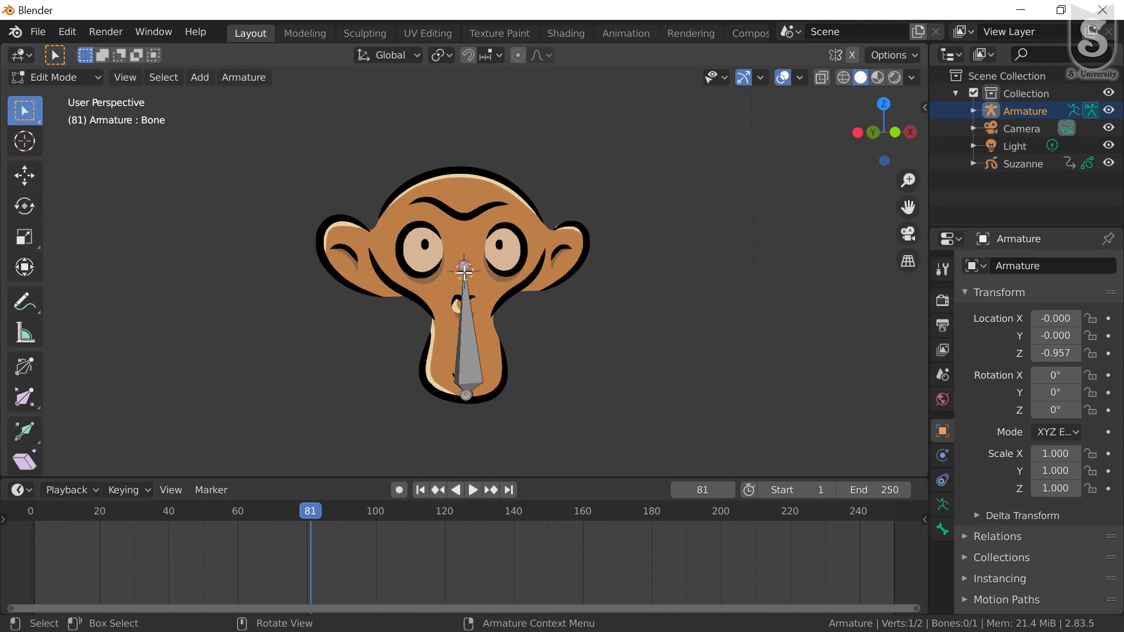
key("e")
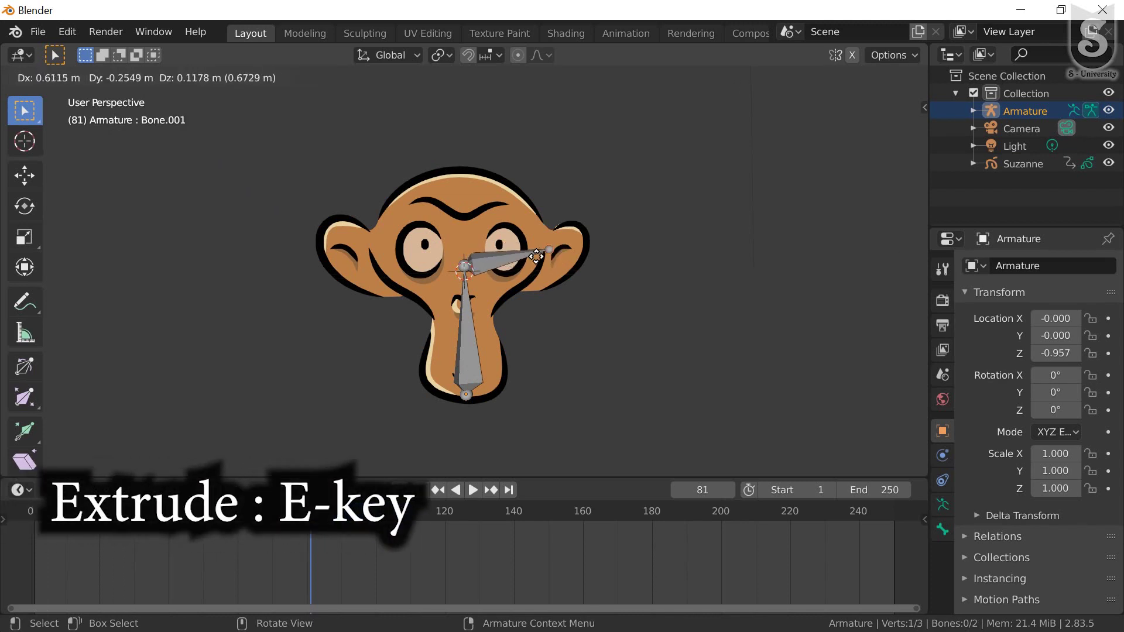
left_click(515, 266)
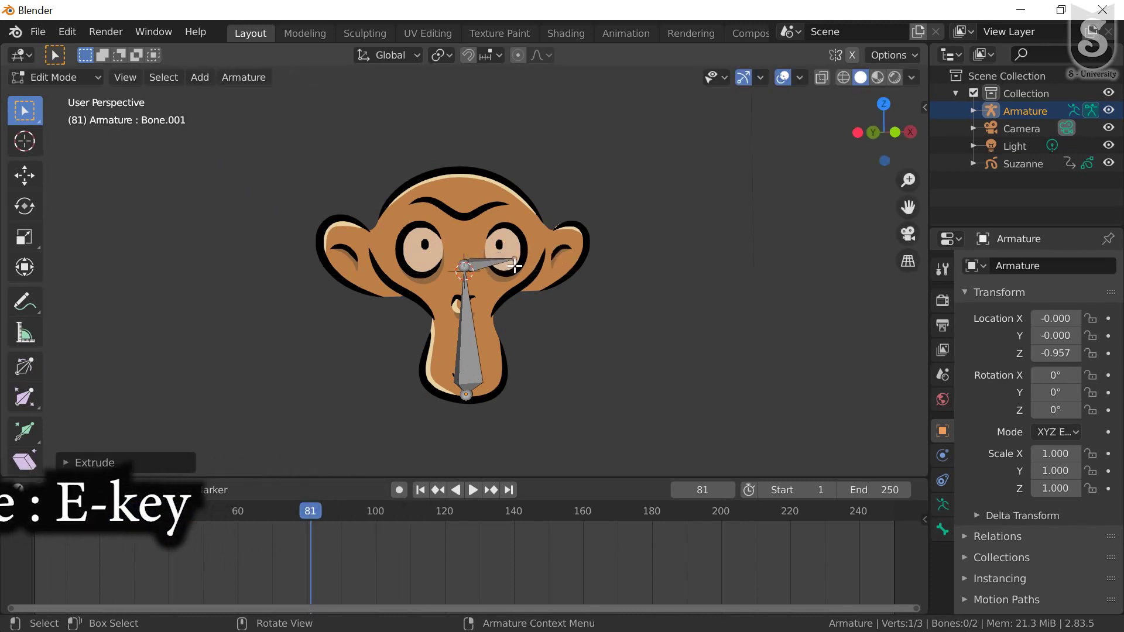
key("e")
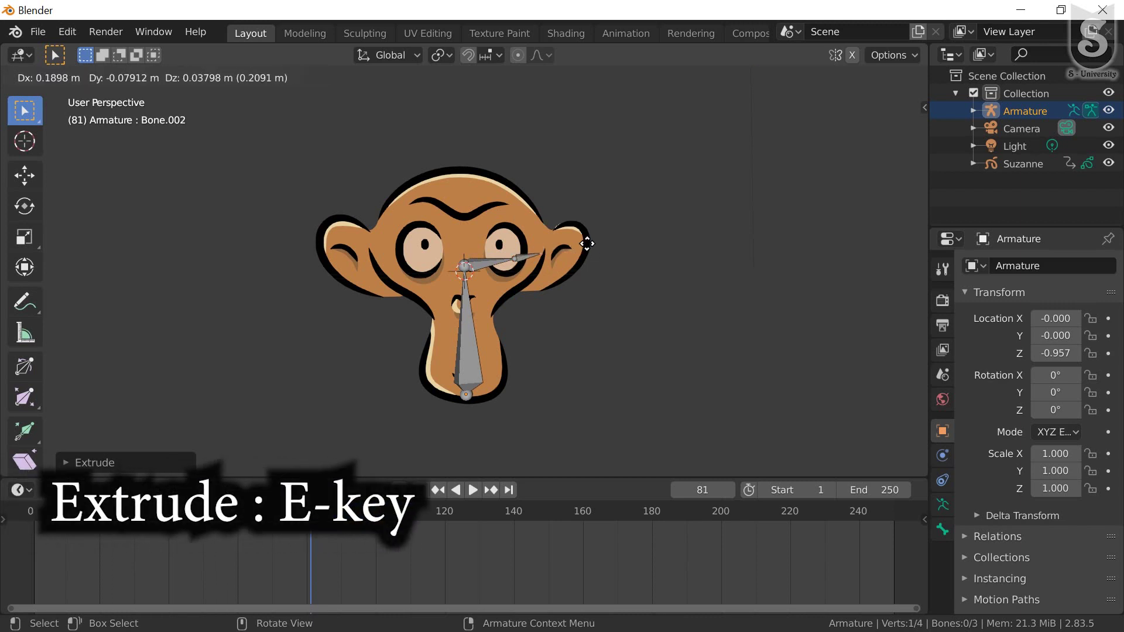
left_click(617, 240)
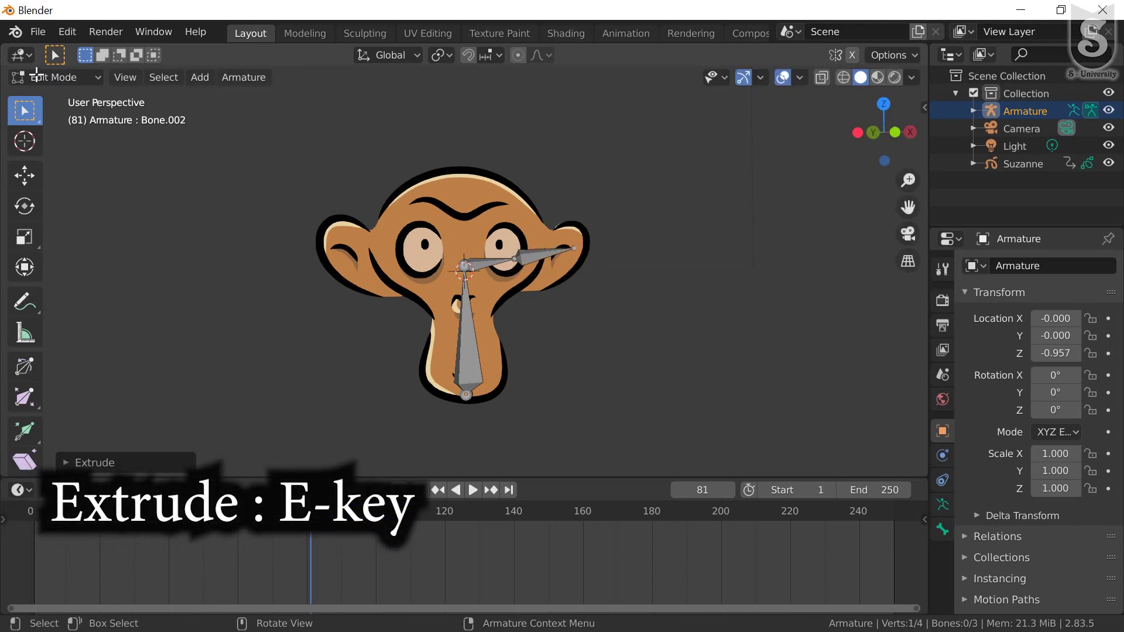
left_click(64, 72)
left_click(61, 94)
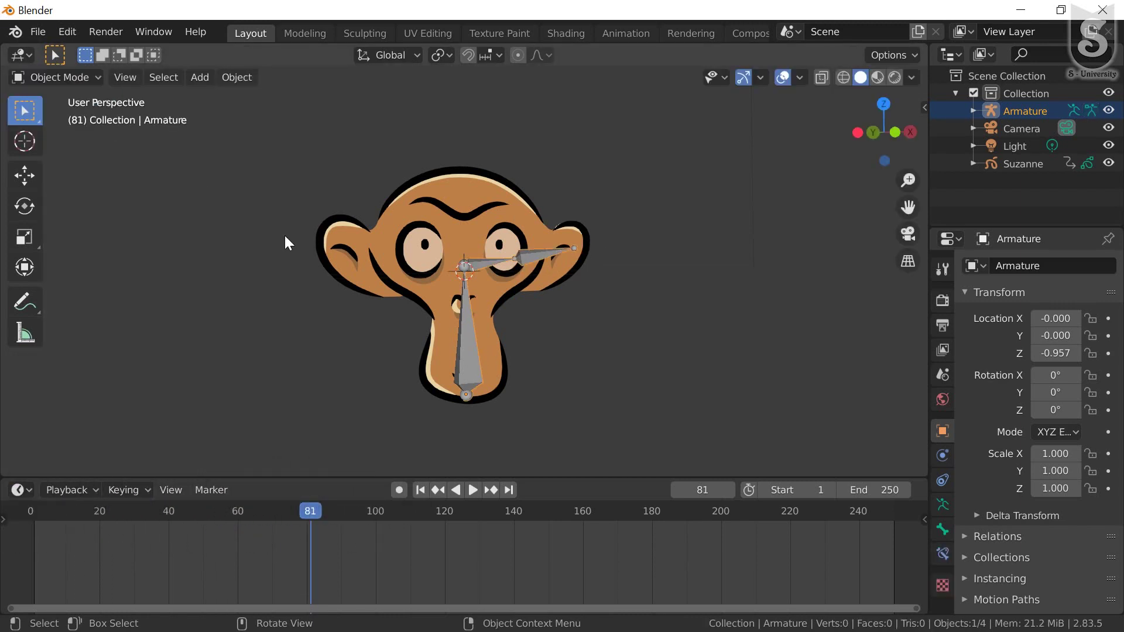
Parent Suzanne to the armature with Automatic Weights, leaving only the armature selected
left_click(427, 271)
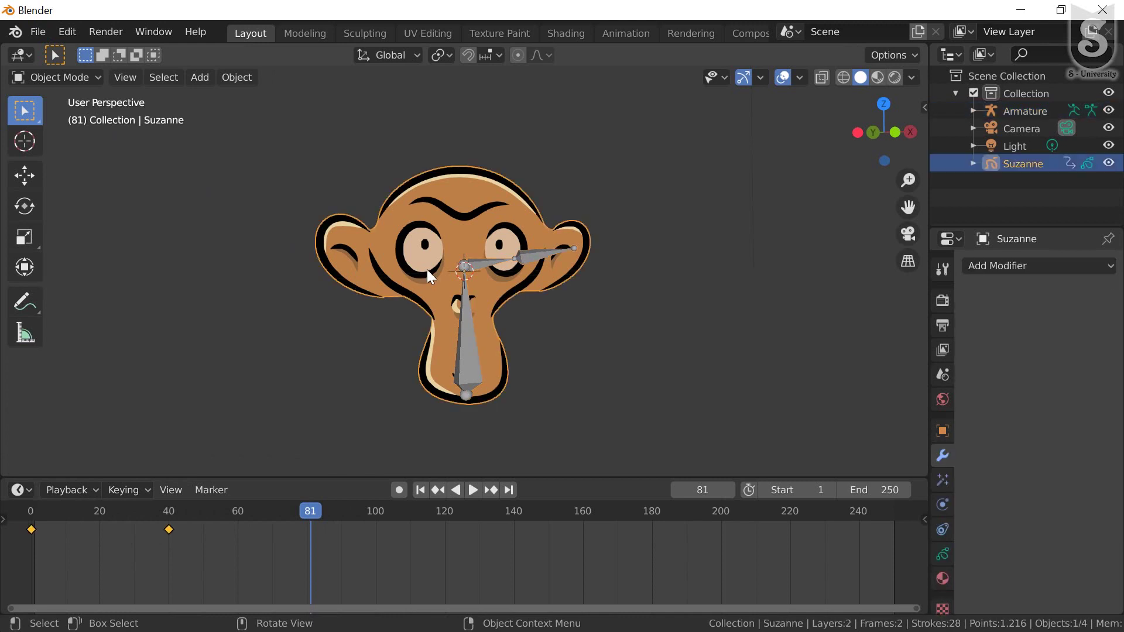
left_click(470, 317, "shift")
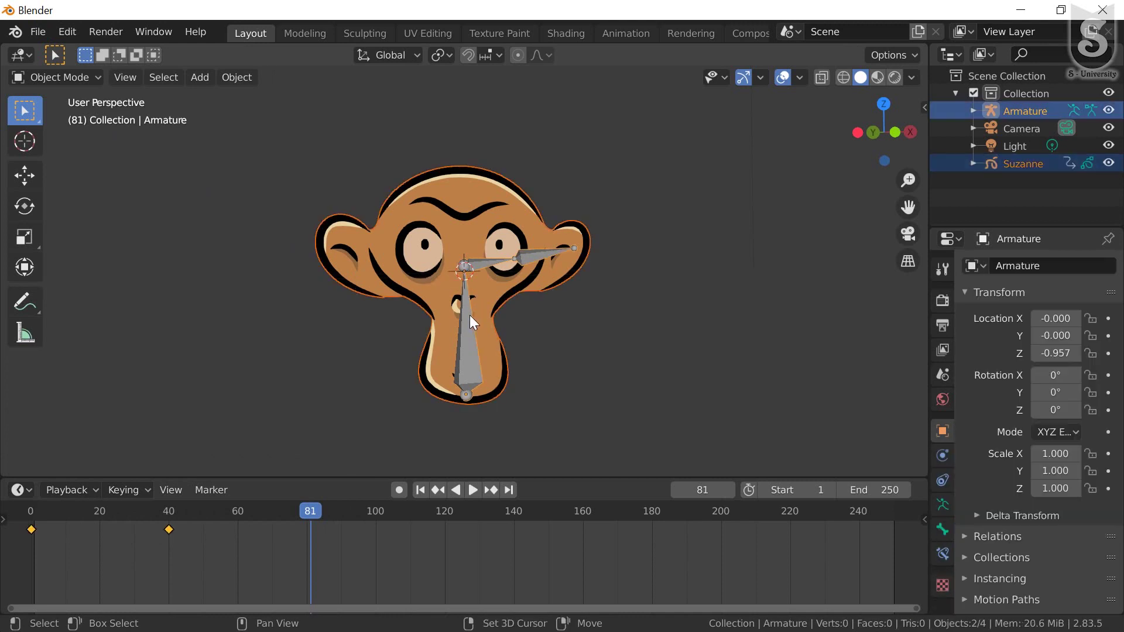
key("ctrl")
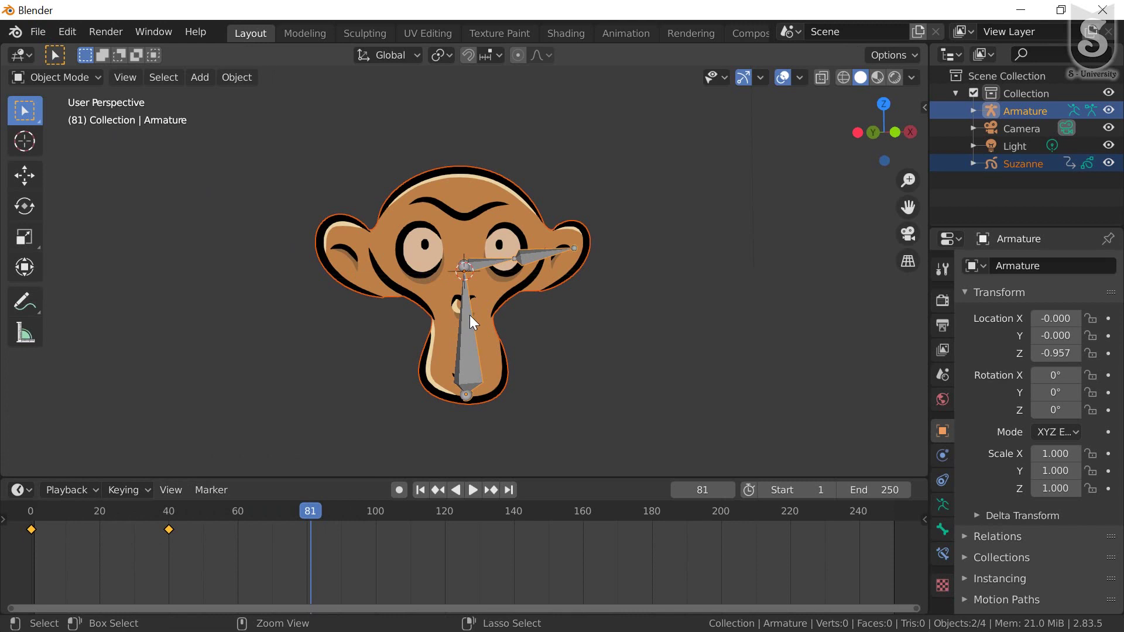
key("ctrl+p")
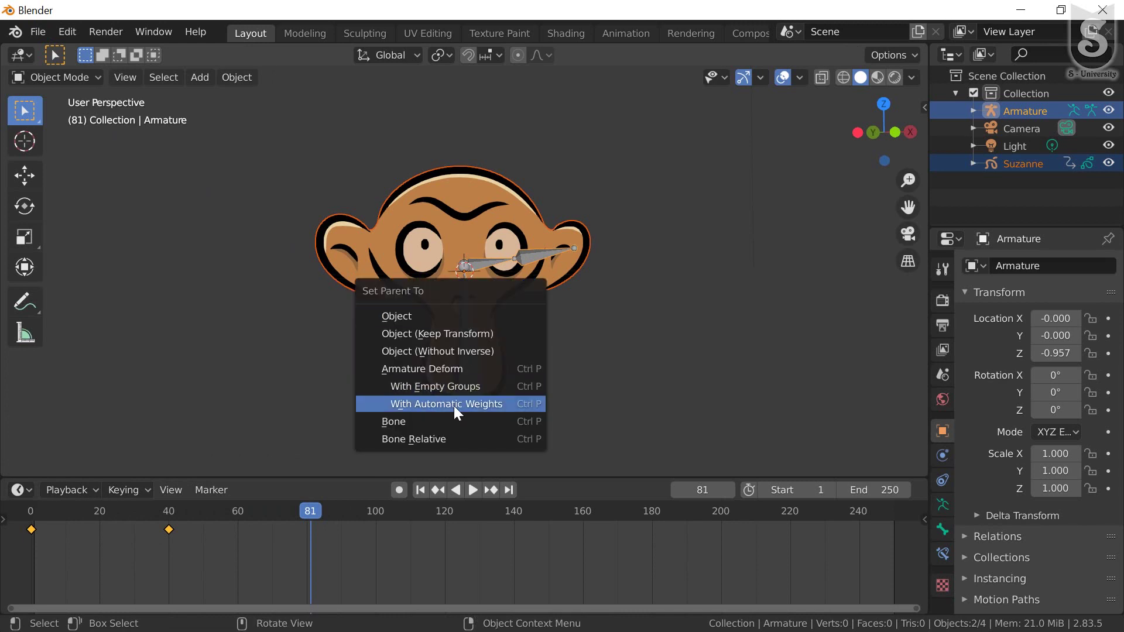
left_click(454, 404)
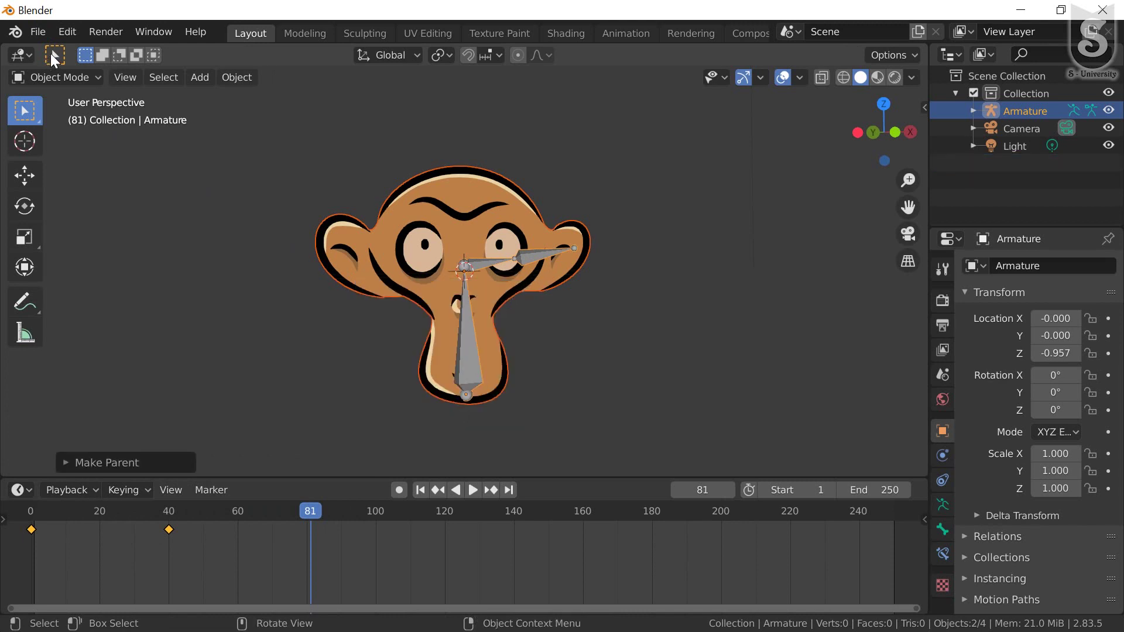
left_click(561, 345)
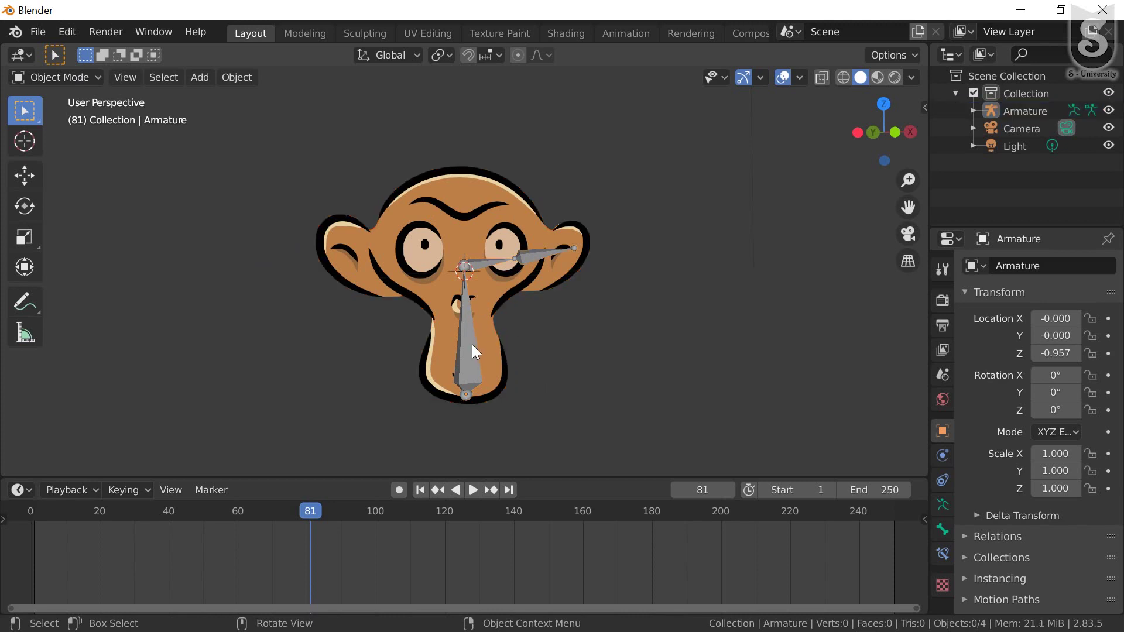
left_click(472, 344)
Switch the armature to Pose Mode and rotate the ear bone
left_click(76, 77)
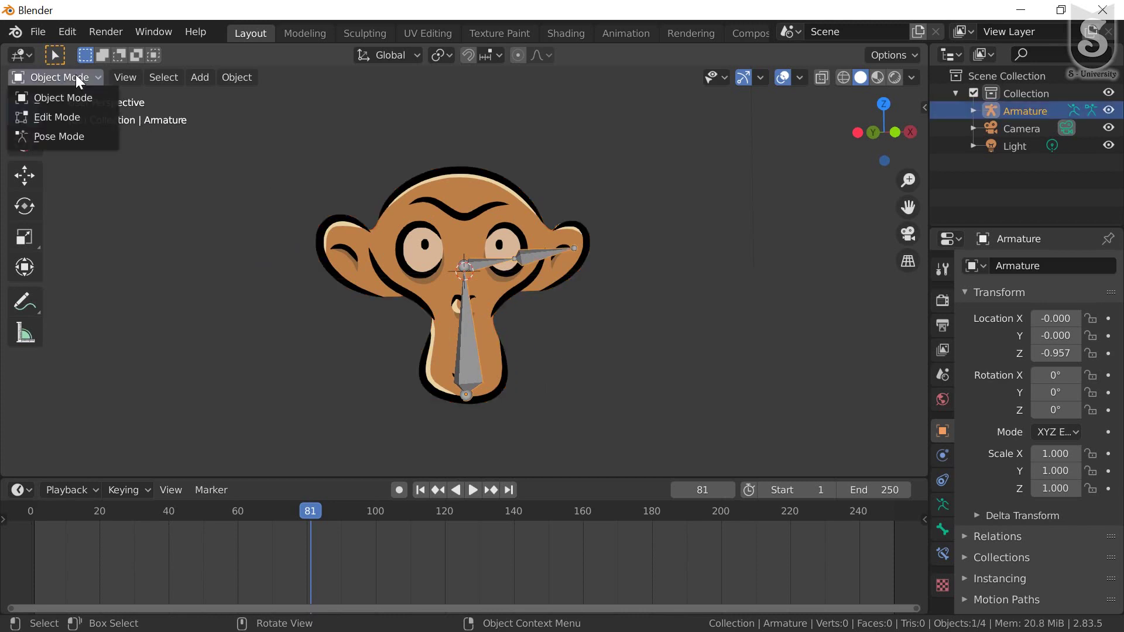
left_click(75, 138)
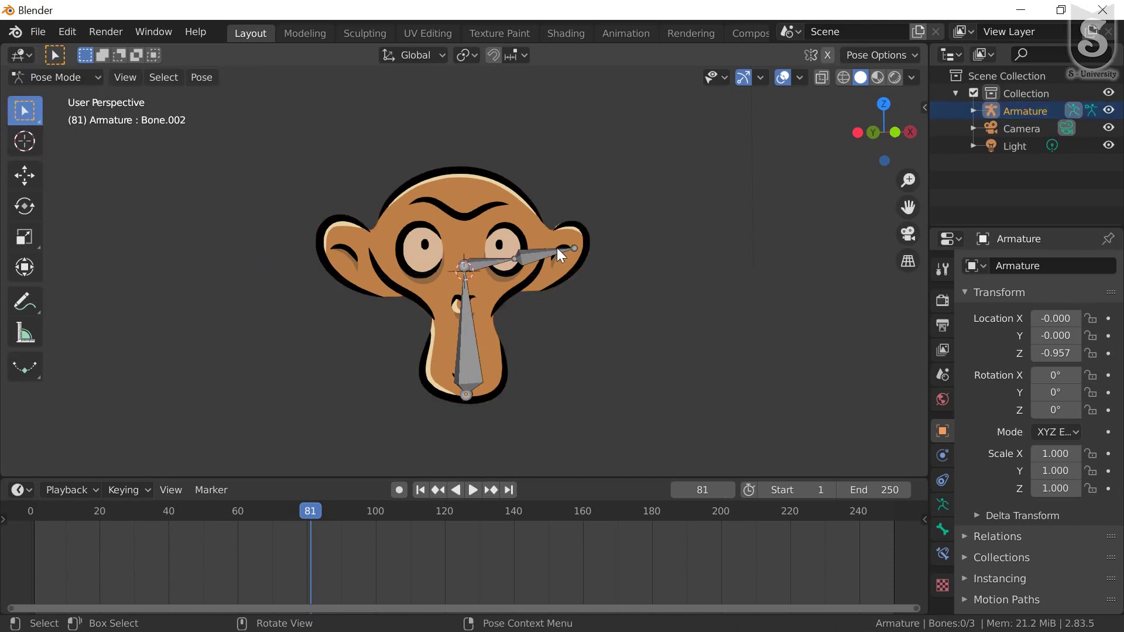
left_click(573, 249)
key("r")
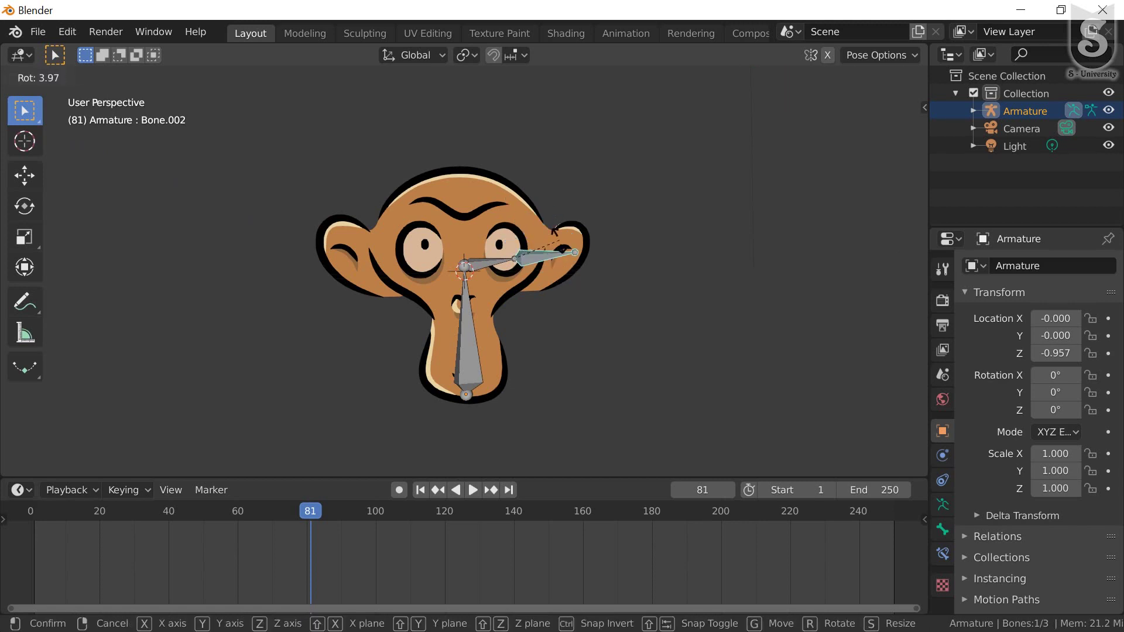
left_click(552, 238)
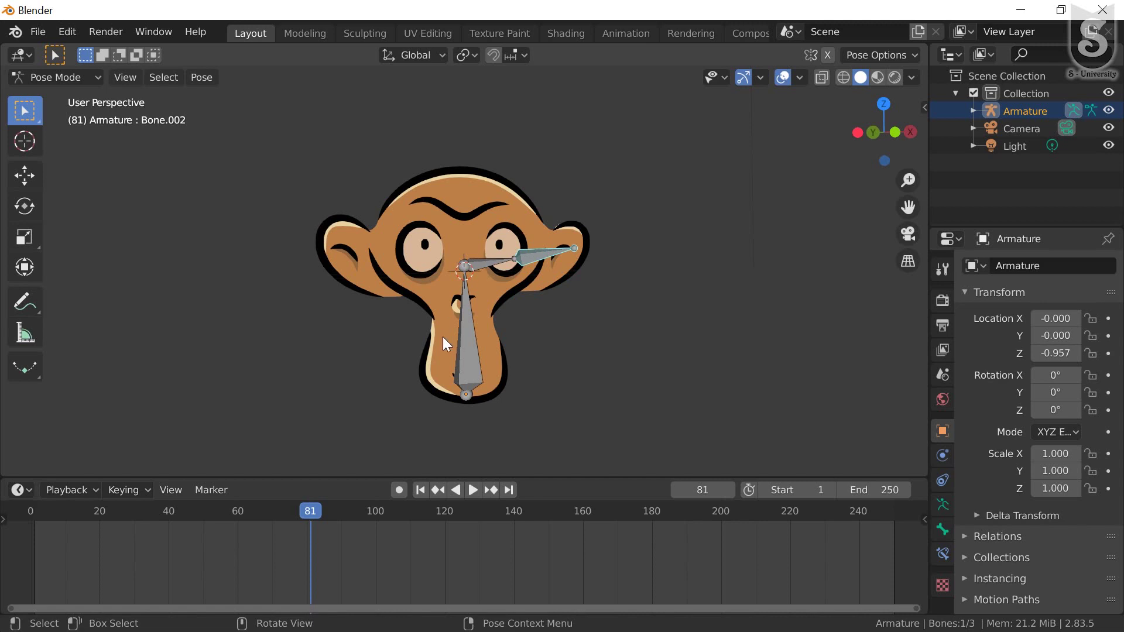
Test-scale the nose bone, rotate Bone.001 up and back, then deselect all bones
left_click(466, 342)
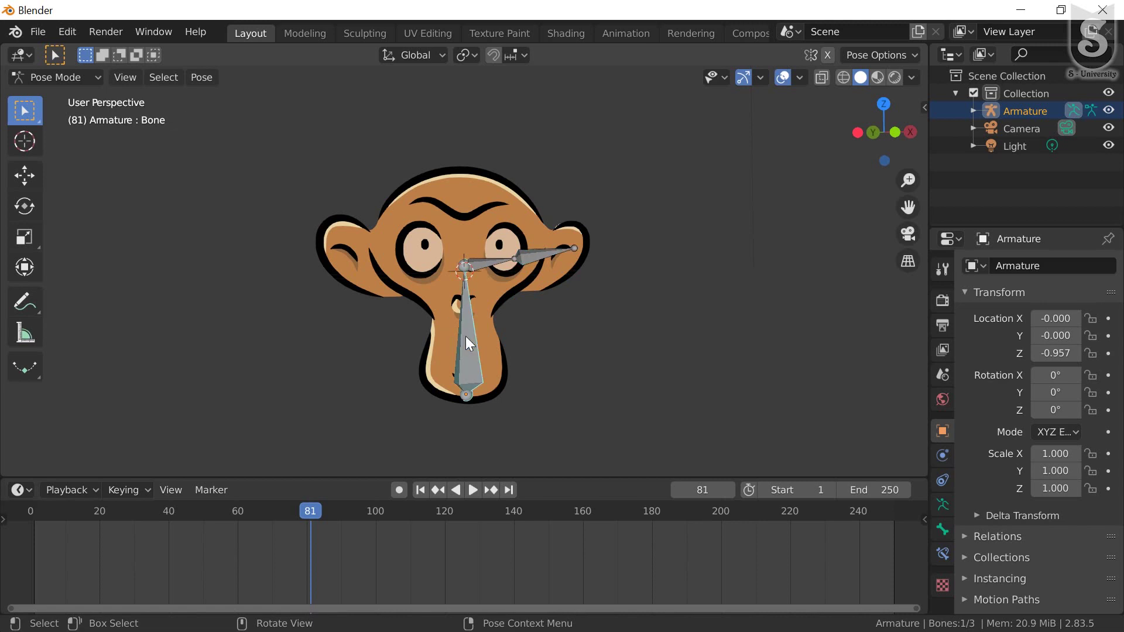
key("s")
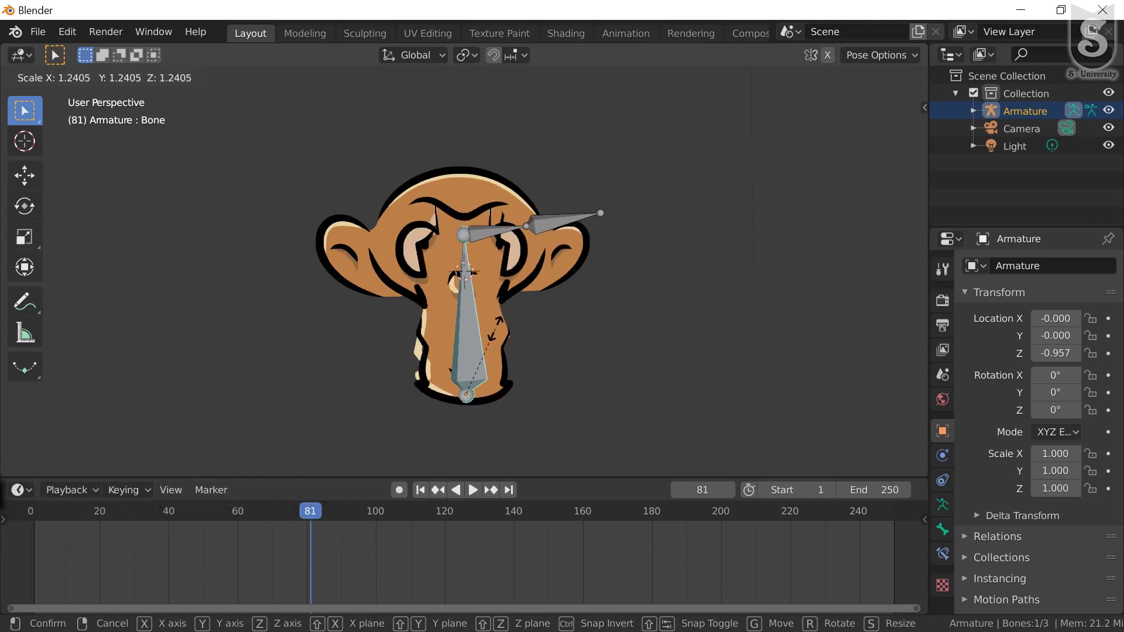
right_click(514, 329)
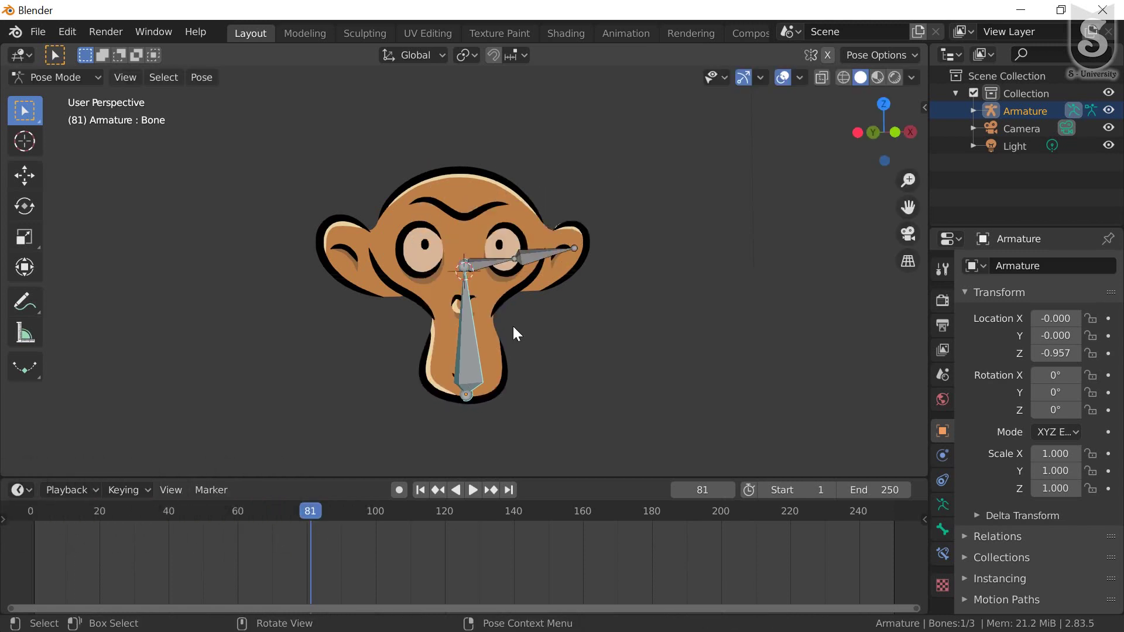
left_click(481, 257)
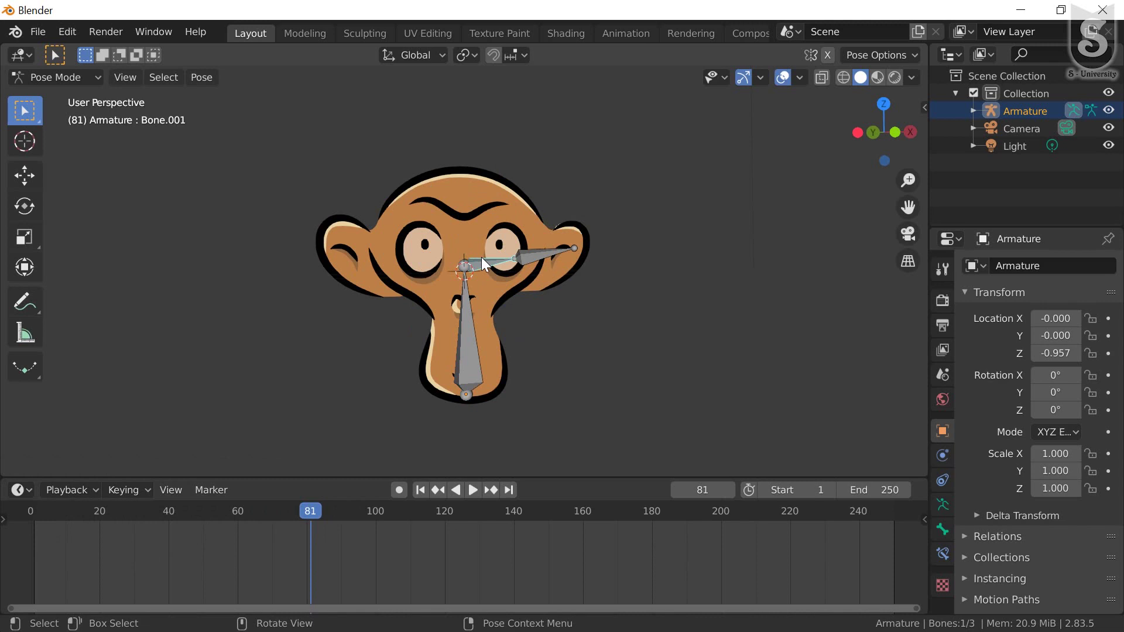
key("r")
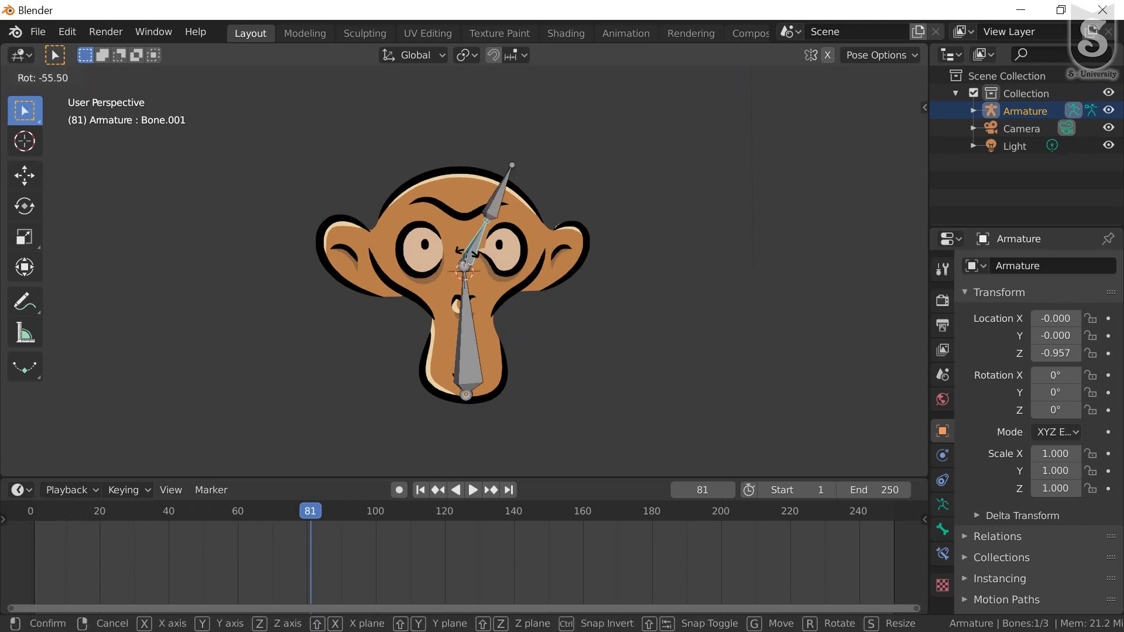
left_click(524, 346)
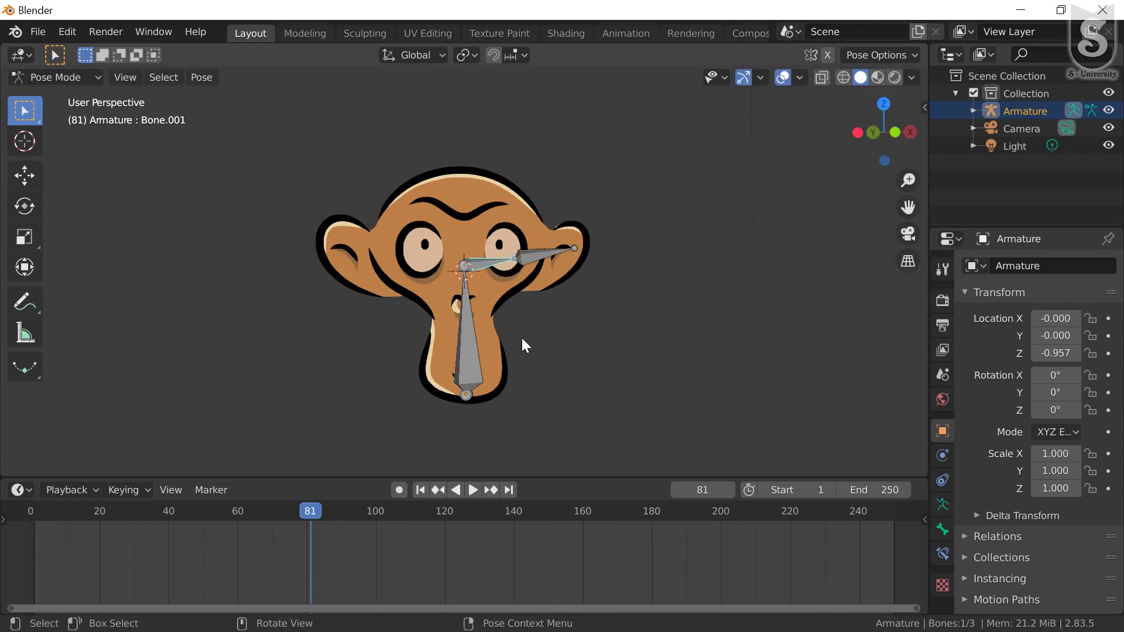
left_click(630, 268)
Return to Object Mode, undoing an accidental deletion of Suzanne
left_click(82, 76)
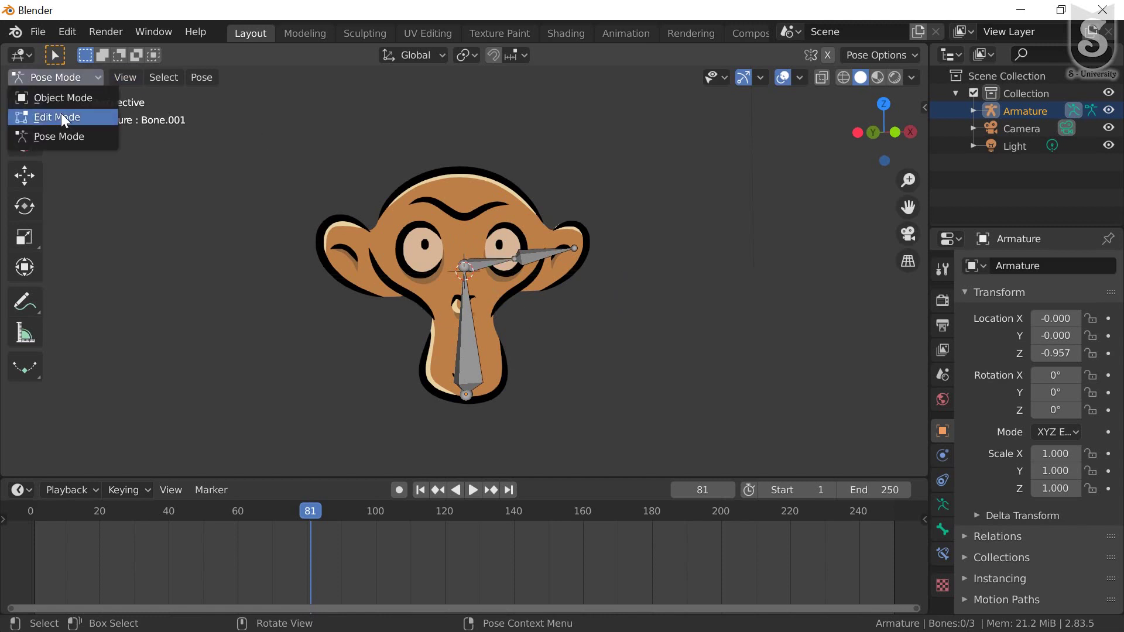
left_click(56, 97)
left_click(469, 318)
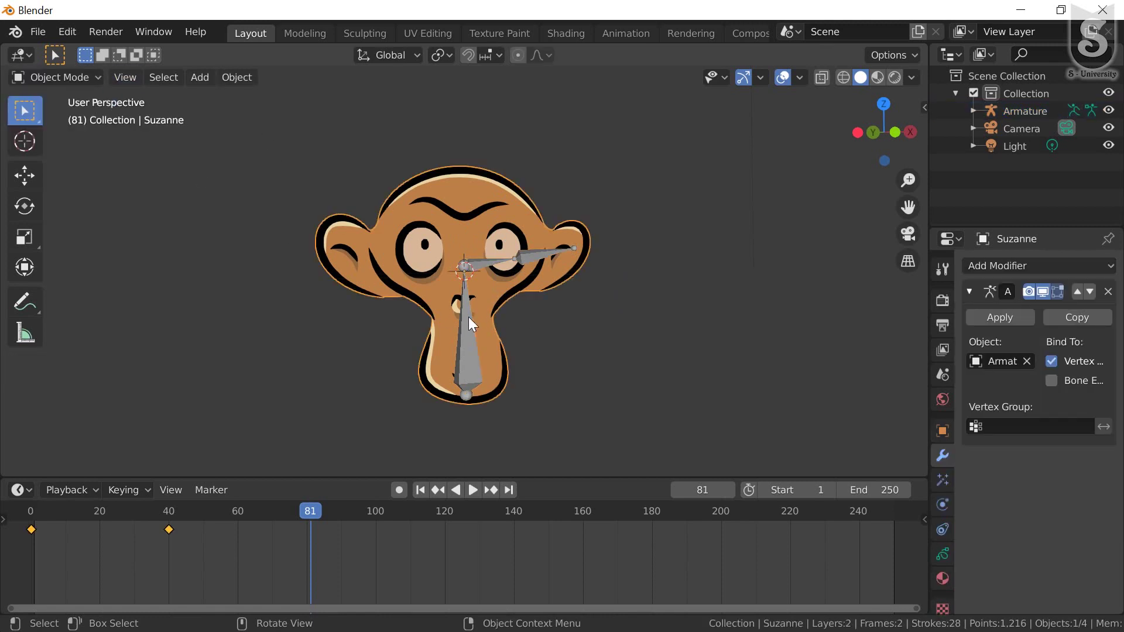
key("Delete")
key("ctrl+z")
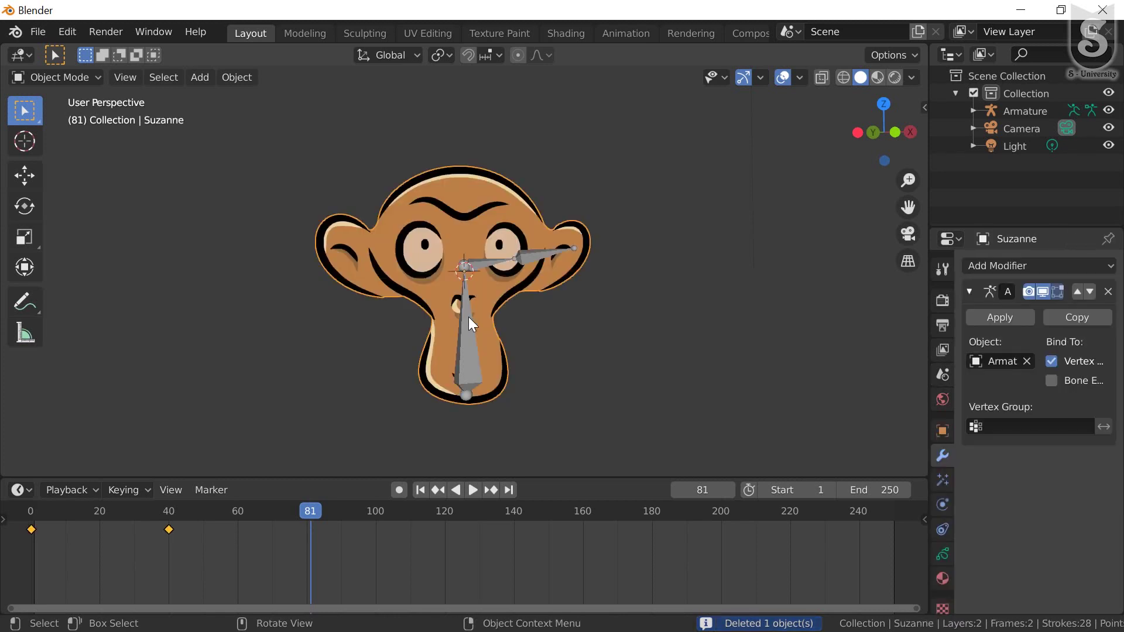
Delete the armature and remove the Armature modifier from Suzanne
left_click(468, 337)
key("Delete")
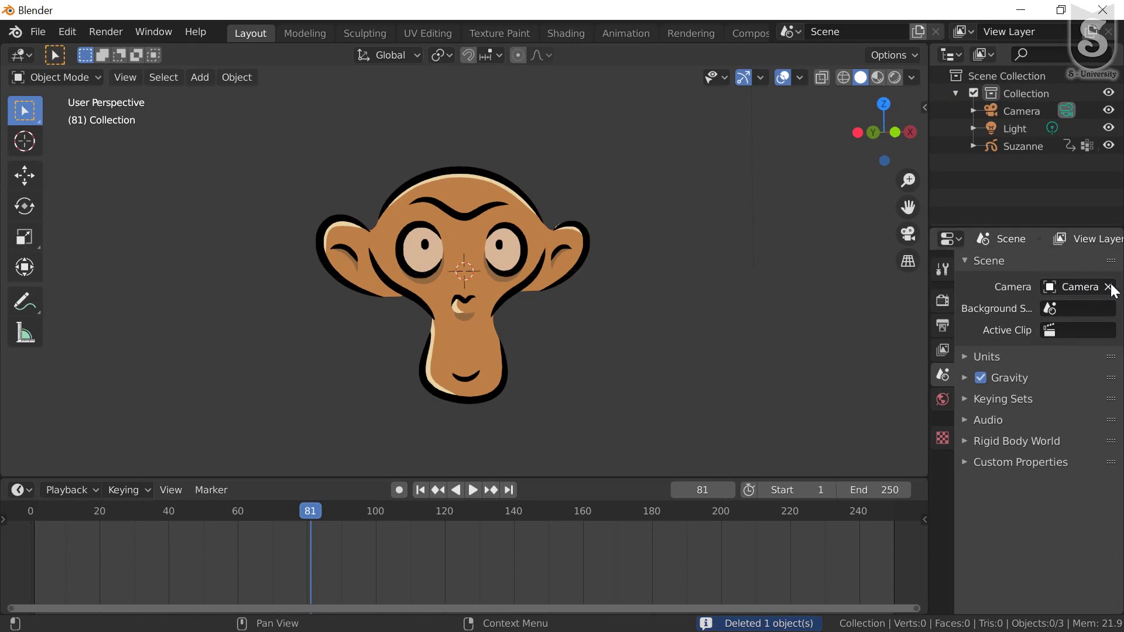
left_click(455, 231)
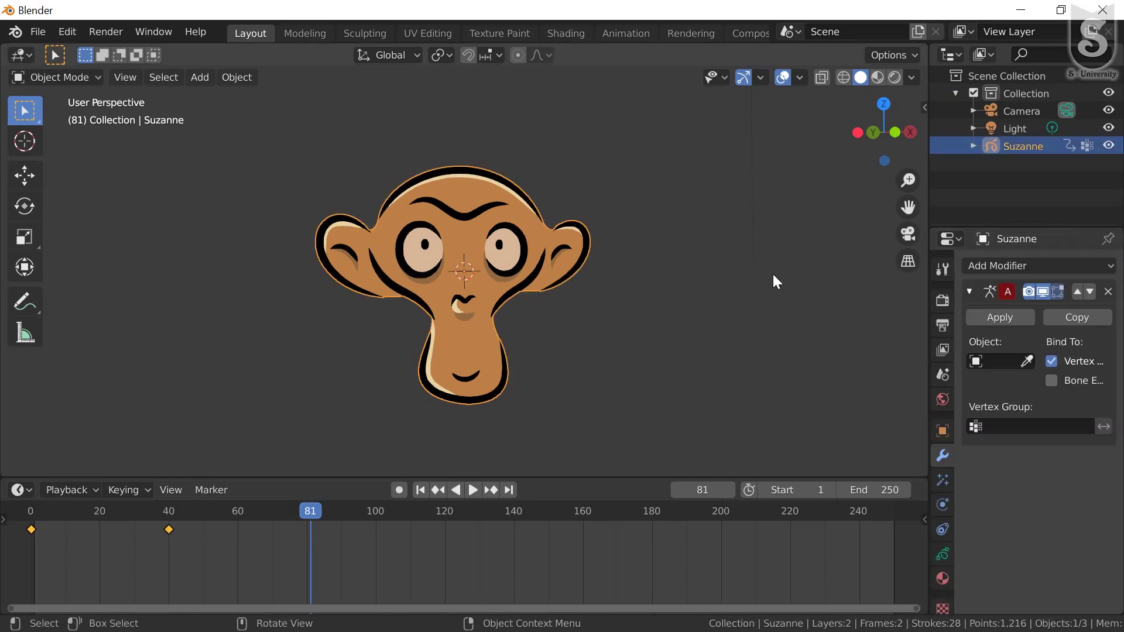
left_click(1108, 292)
Add a Noise modifier to Suzanne and play the animation from the start
left_click(1074, 265)
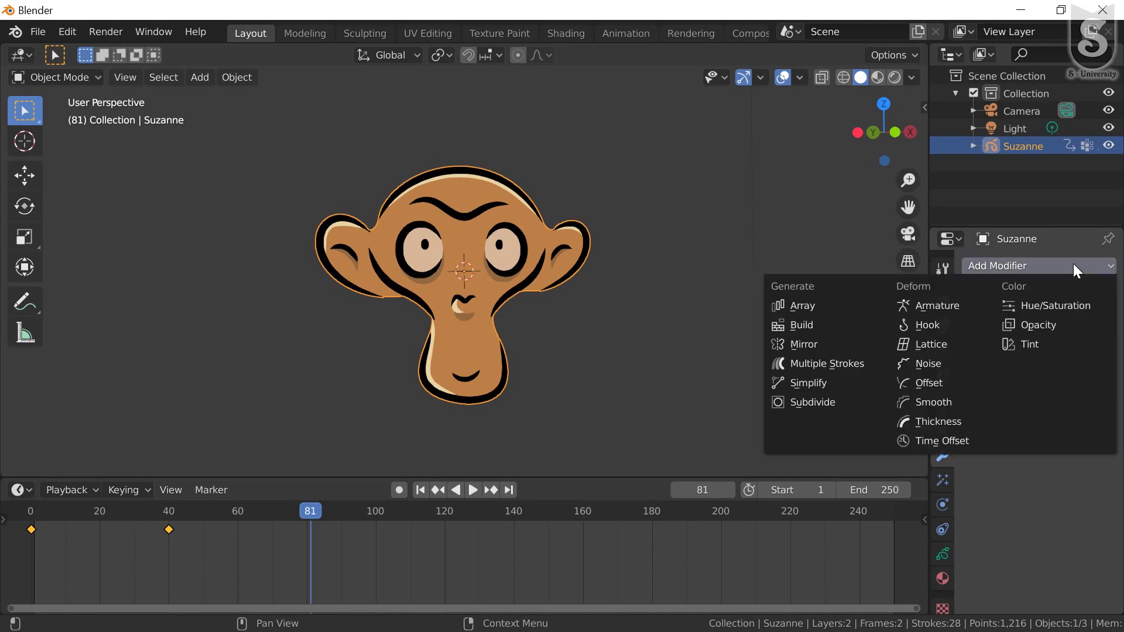
left_click(931, 362)
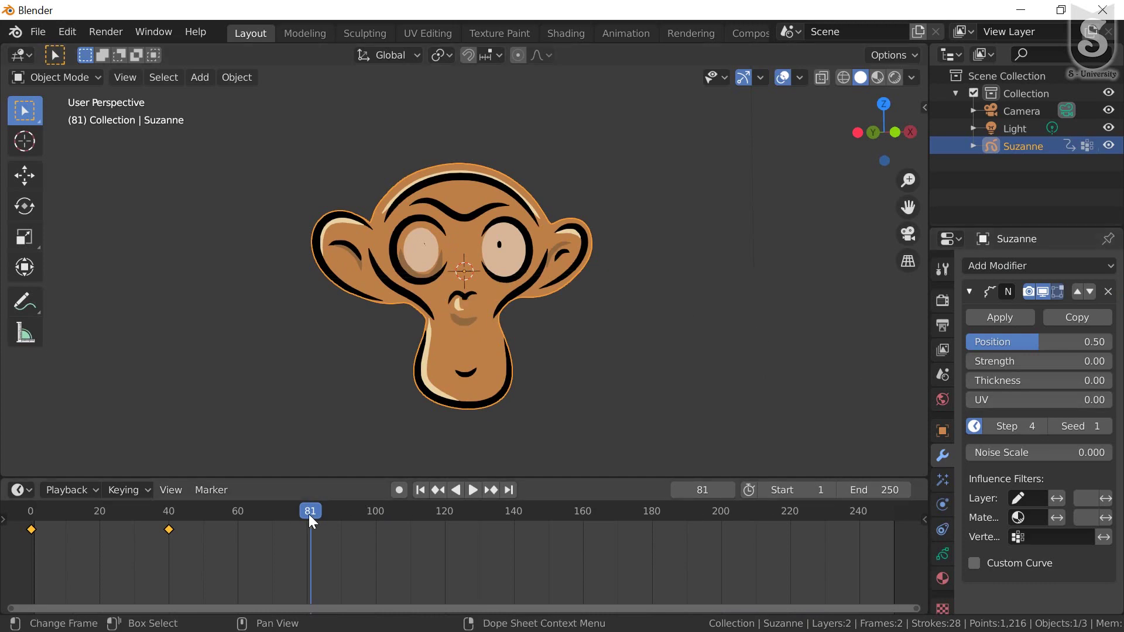
mouse_move(308, 514)
left_mouse_down()
mouse_move(51, 501)
mouse_move(512, 545)
mouse_move(75, 527)
mouse_move(336, 564)
mouse_move(660, 557)
mouse_move(364, 553)
mouse_move(230, 525)
mouse_move(573, 540)
mouse_move(104, 514)
mouse_move(248, 530)
left_mouse_up()
key("space")
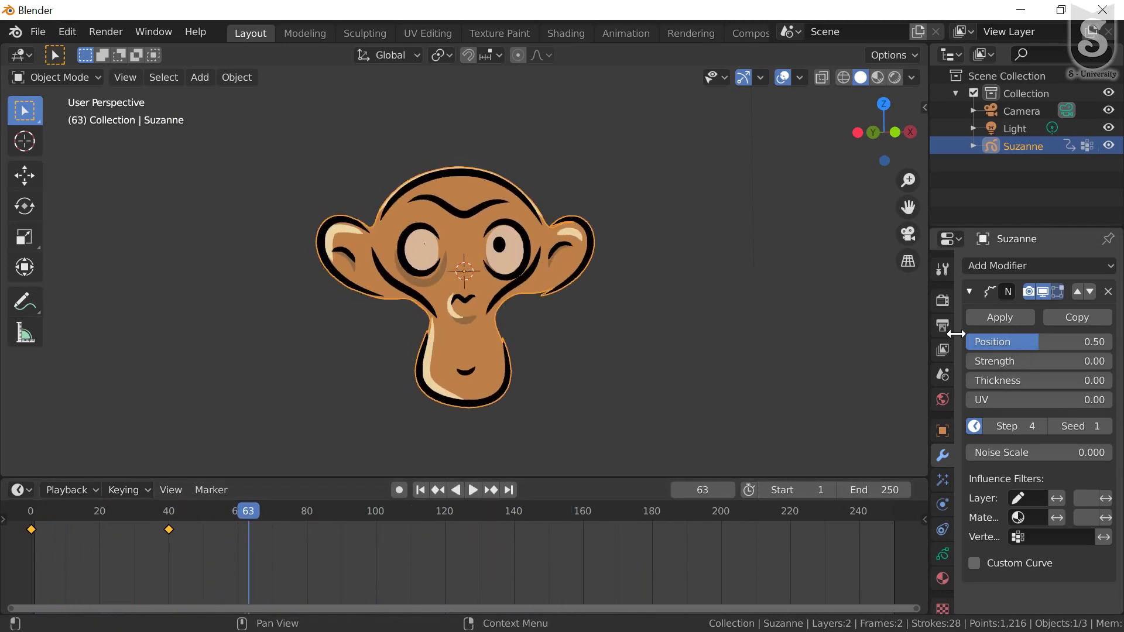
Vary the noise Position between 0.01 and 0.51, then remove the Noise modifier
left_click_drag(972, 342, 914, 341)
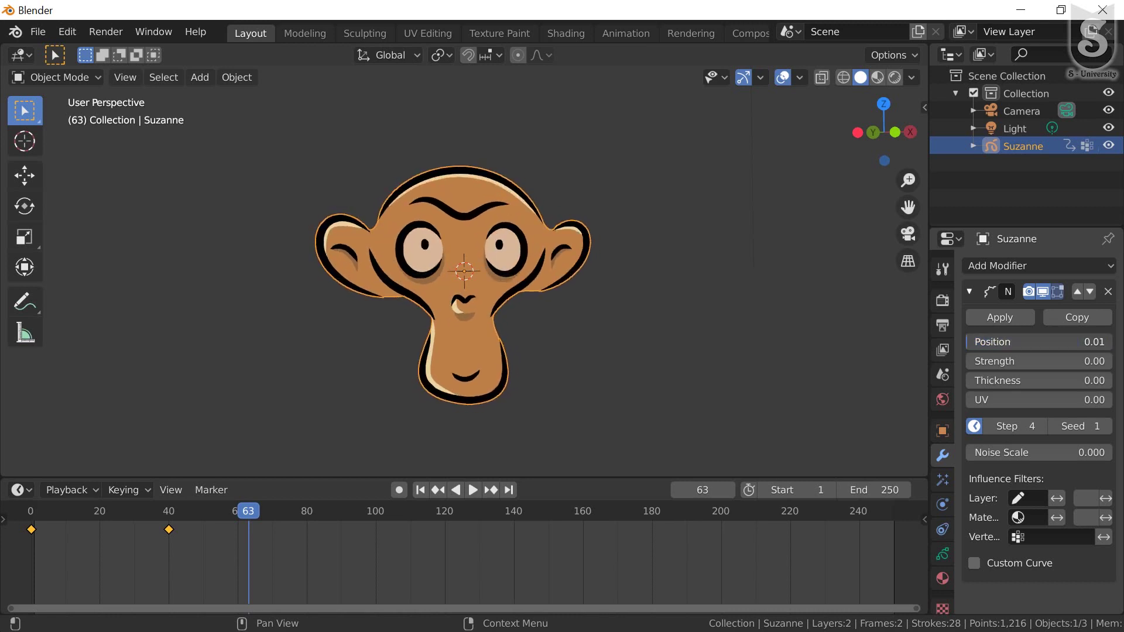
mouse_move(995, 342)
left_mouse_down()
mouse_move(1041, 349)
mouse_move(1048, 361)
left_mouse_up()
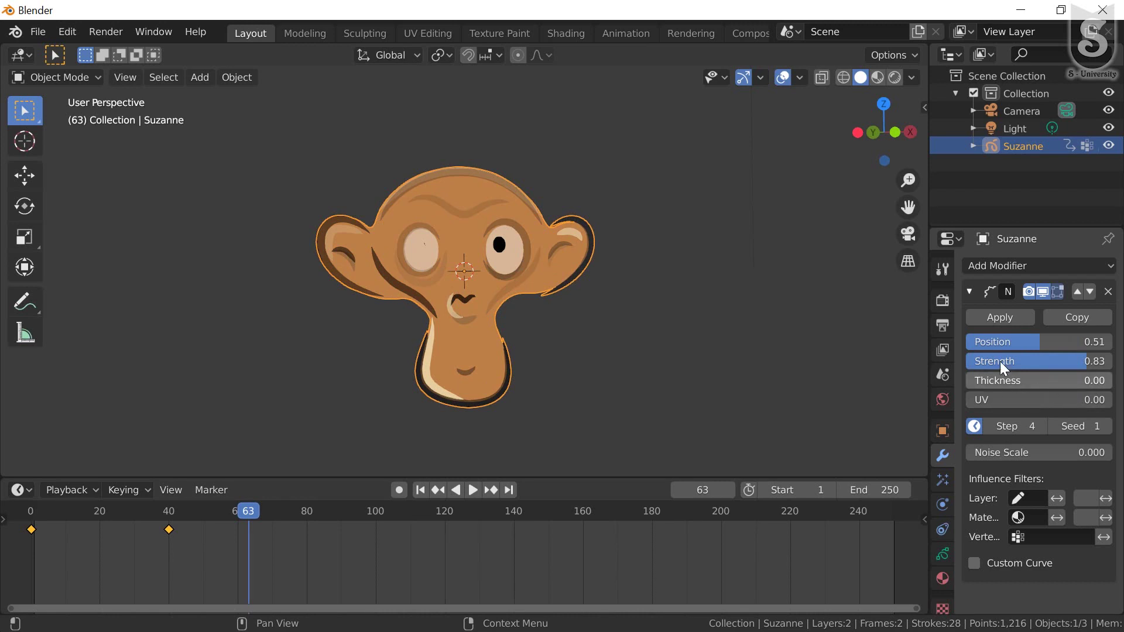
left_click(1110, 293)
Add a Hue/Saturation modifier, try raising hue and lowering value, then reset H, S, V to 0
left_click(1102, 268)
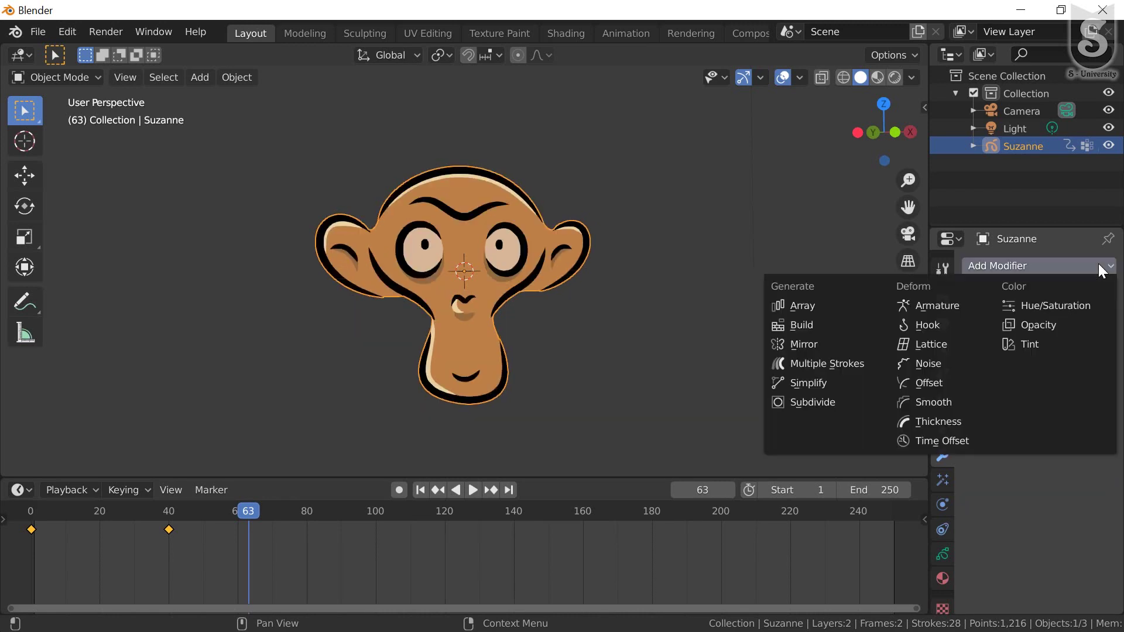
left_click(1046, 307)
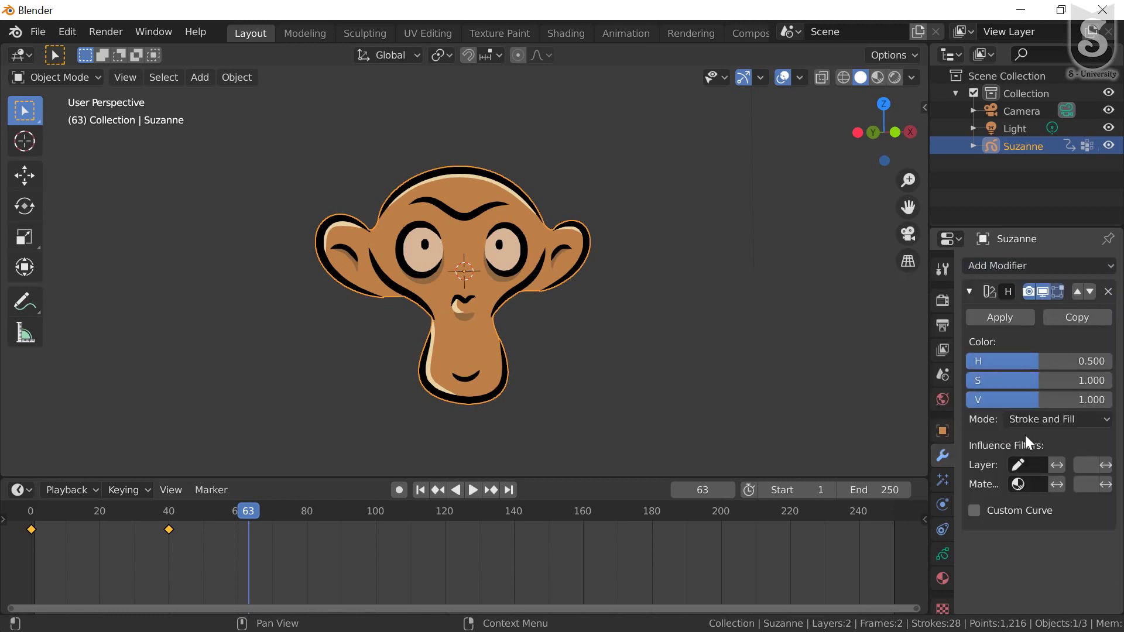
mouse_move(1010, 361)
left_mouse_down()
mouse_move(1112, 361)
mouse_move(1073, 361)
mouse_move(1112, 380)
mouse_move(1083, 380)
mouse_move(1089, 400)
left_mouse_up()
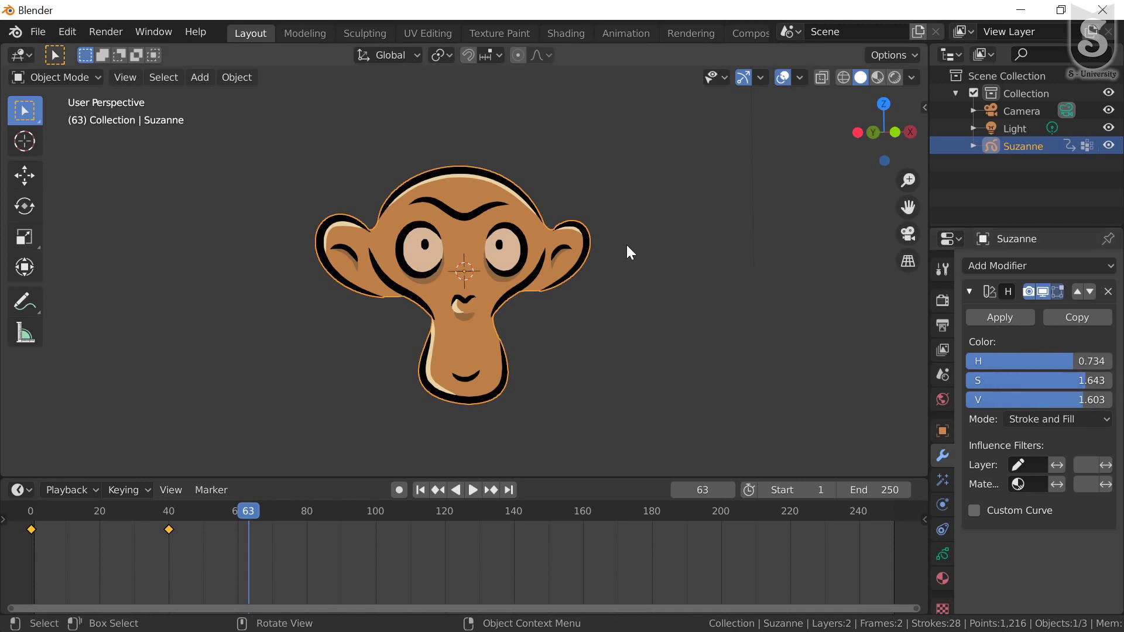
left_click_drag(1049, 400, 1059, 402)
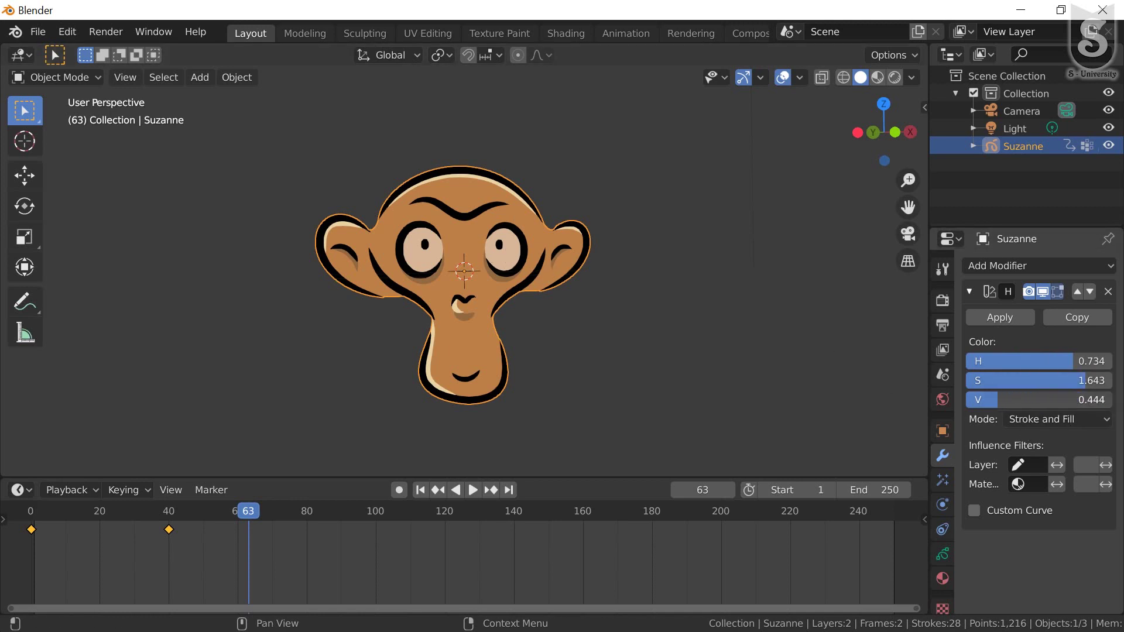
key("BackSpace")
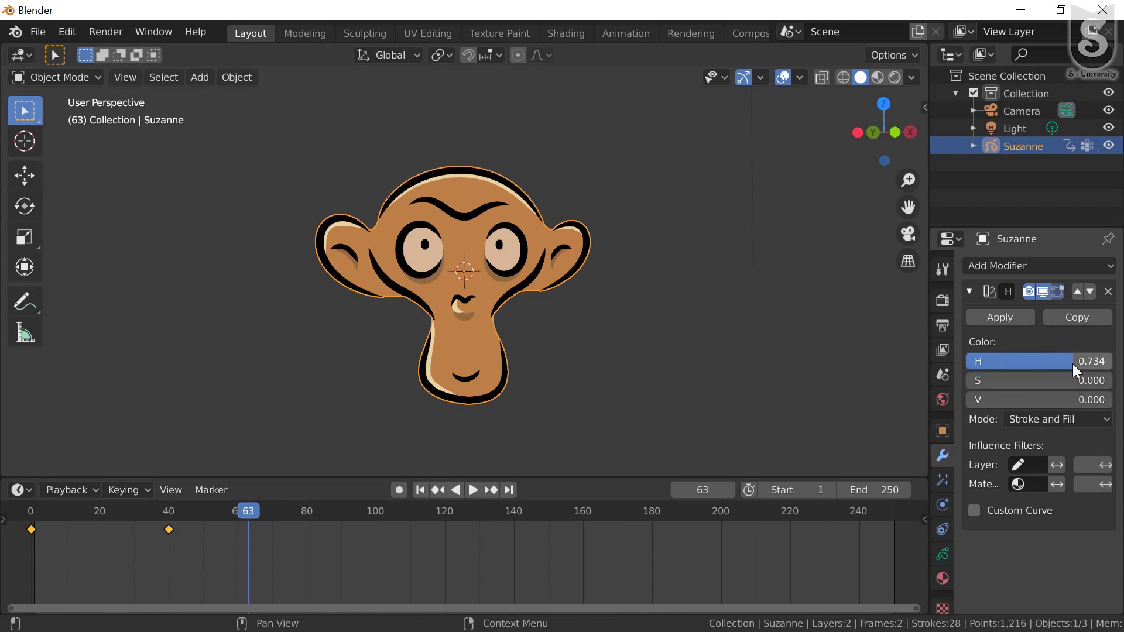
key("BackSpace")
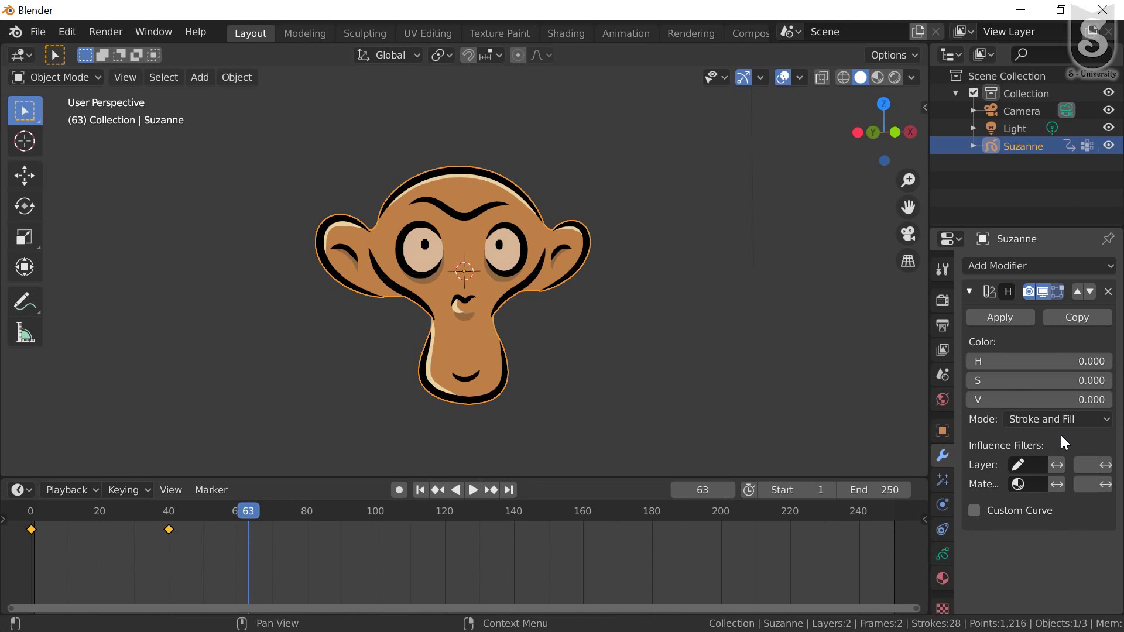
Bring up the grease pencil modifier list to pick the Tint modifier
left_click(1055, 266)
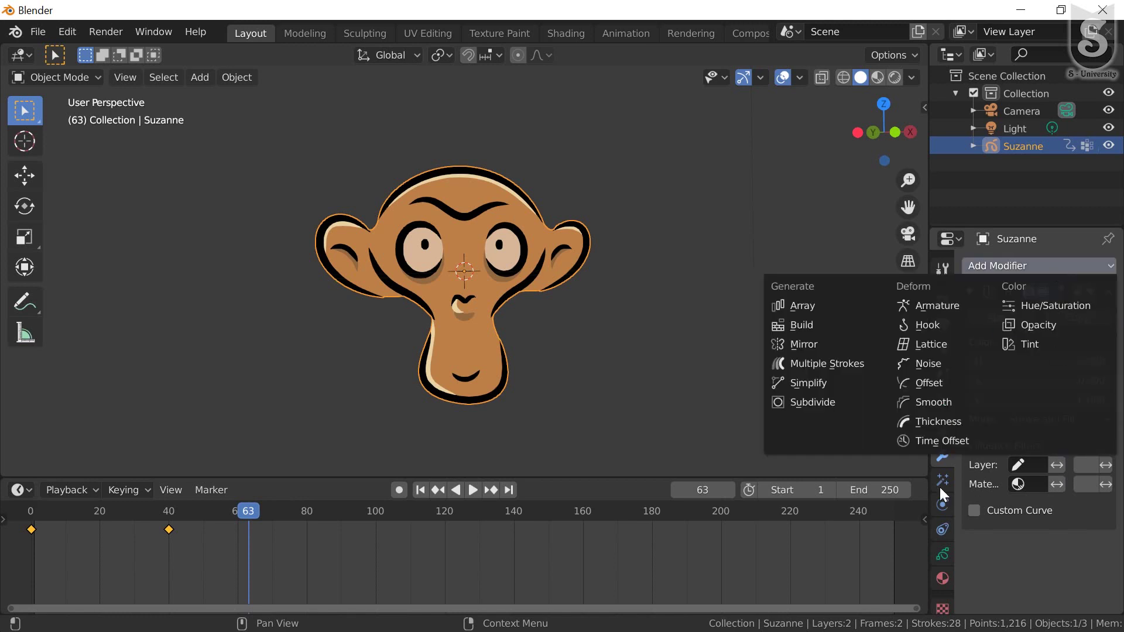
left_click(1062, 266)
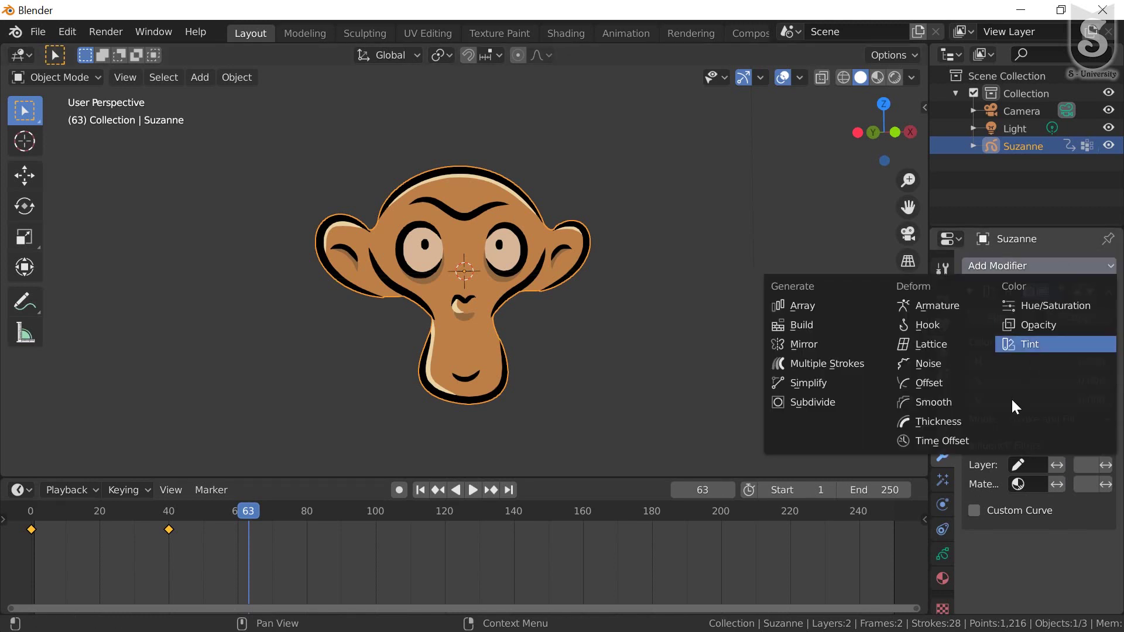